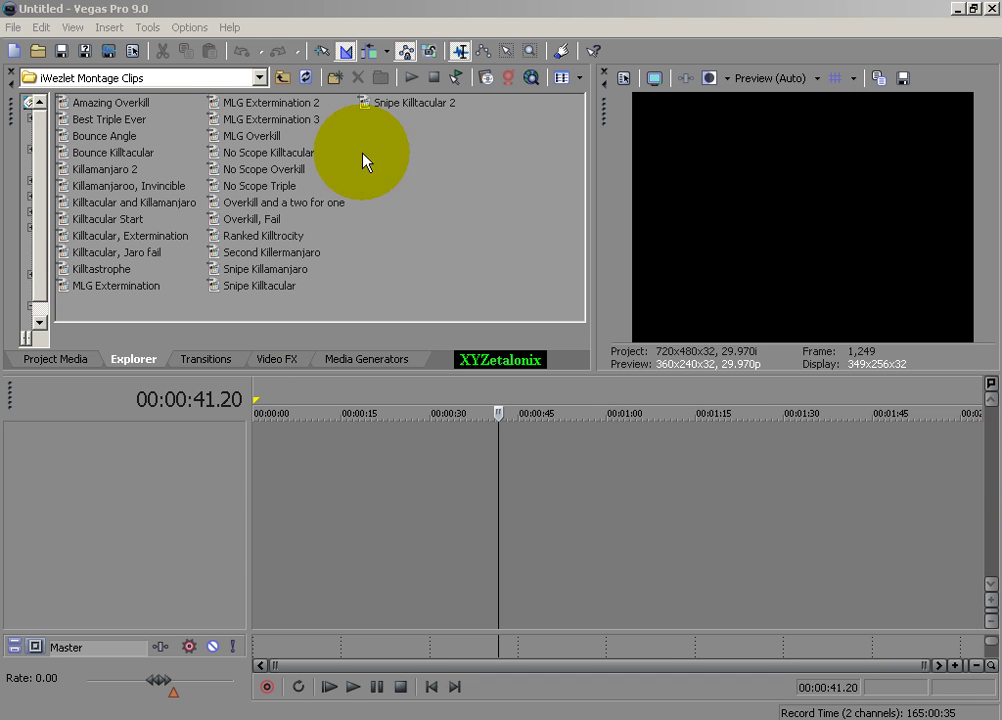
Add the No Scope Killtacular clip at the start of the empty timeline and return the playhead to the beginning.
left_click_drag(290, 155, 240, 460)
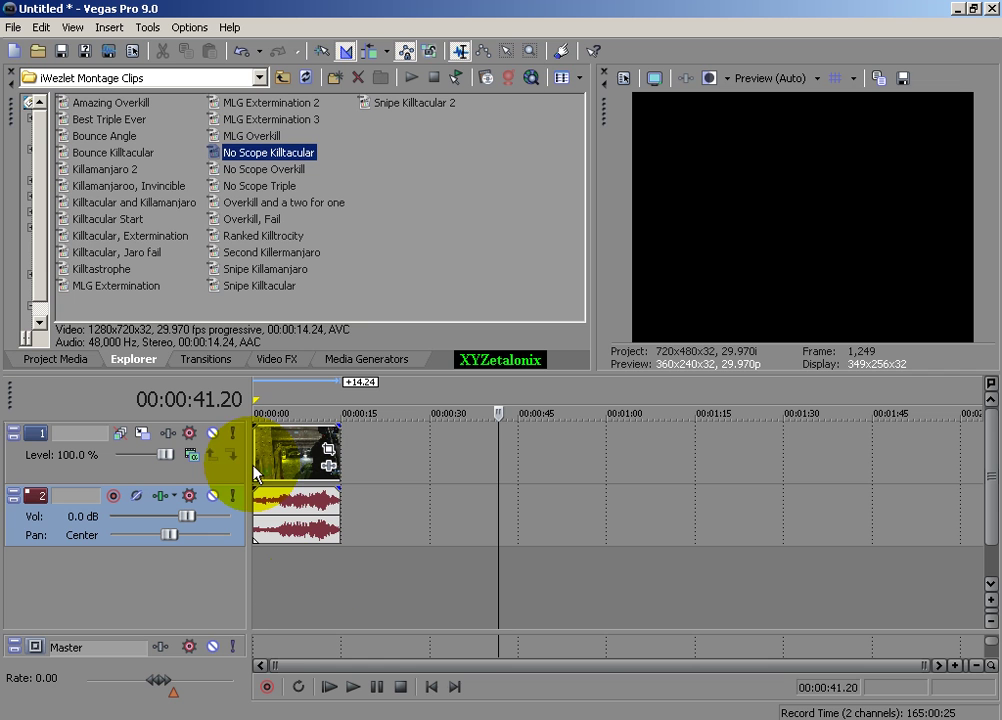
left_click(305, 597)
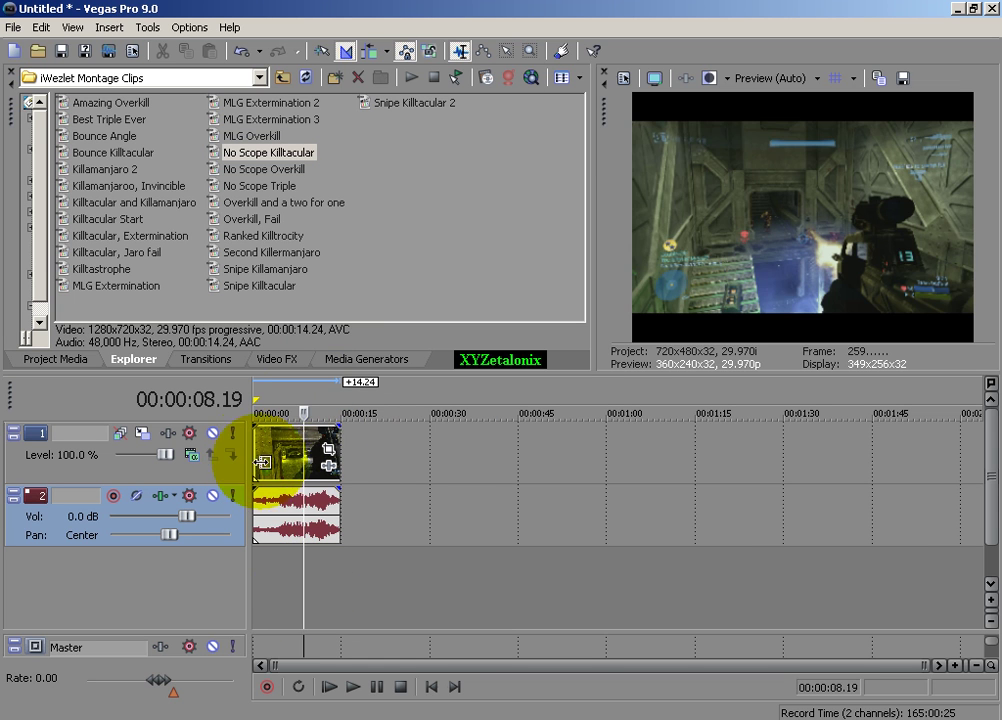
left_click(262, 455)
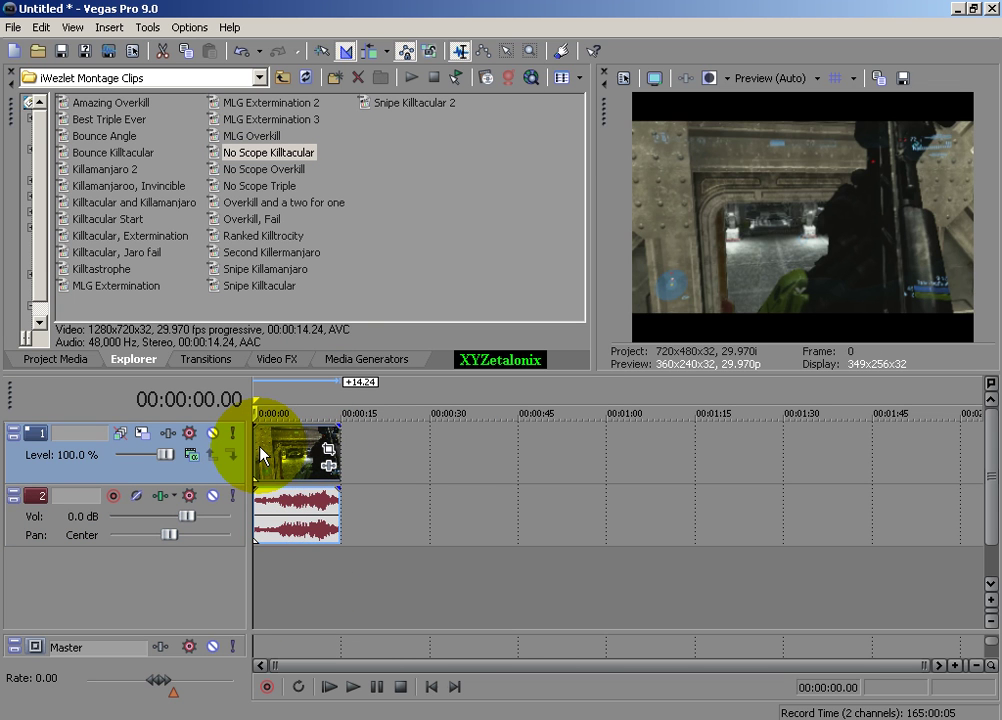
Set the project's video template to HDV 720-30p (1280x720, 29.970 fps) and apply it.
left_click(624, 78)
left_click(601, 143)
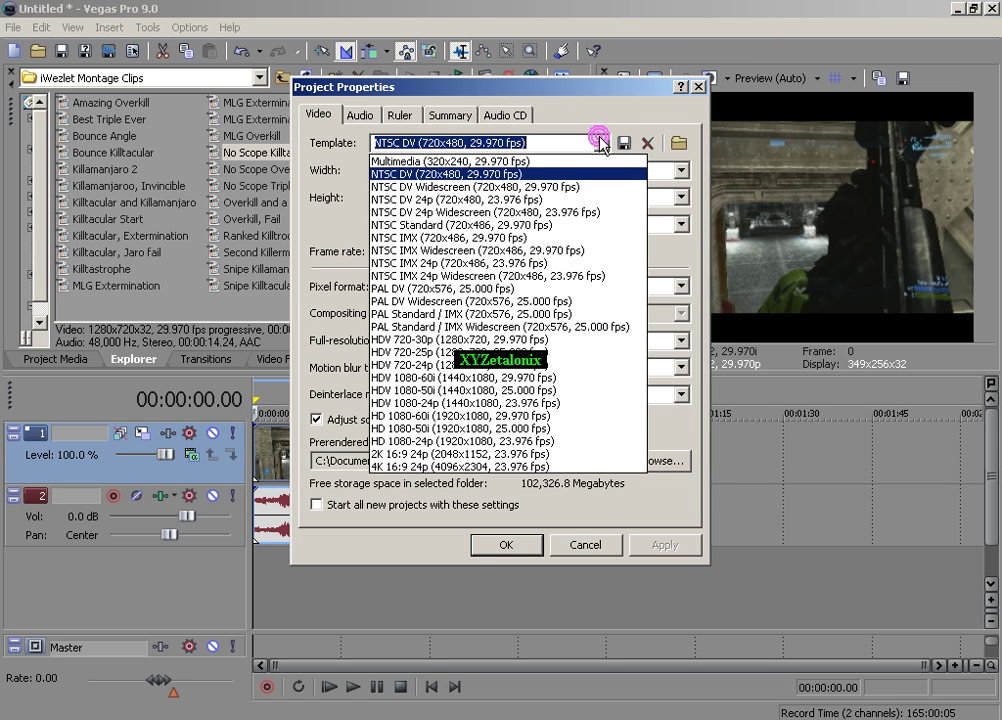
left_click(552, 340)
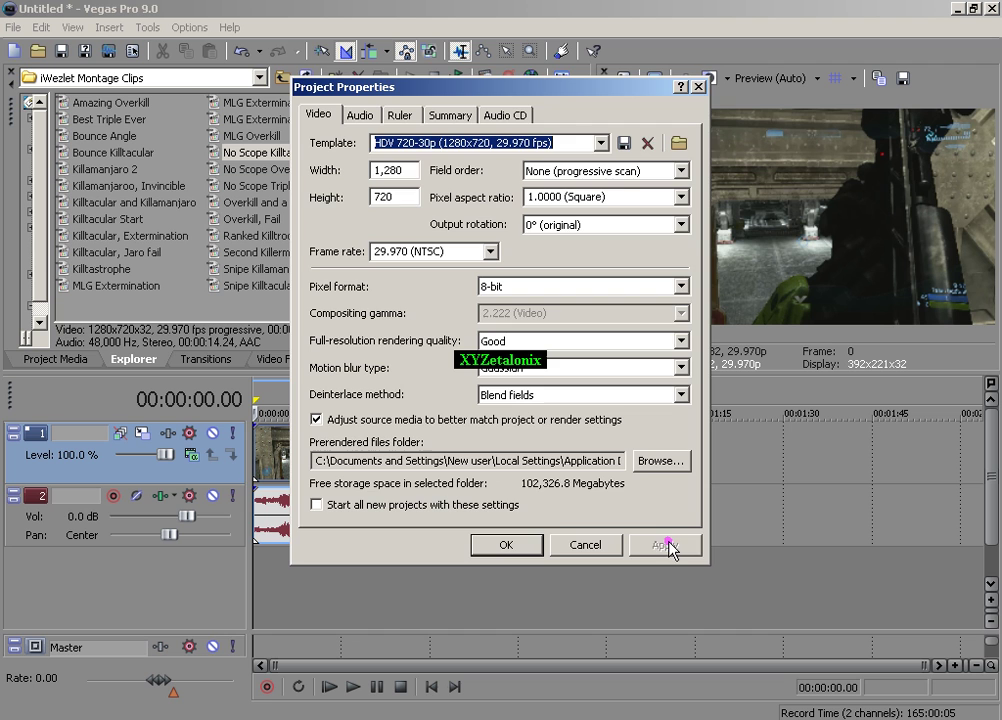
left_click(508, 544)
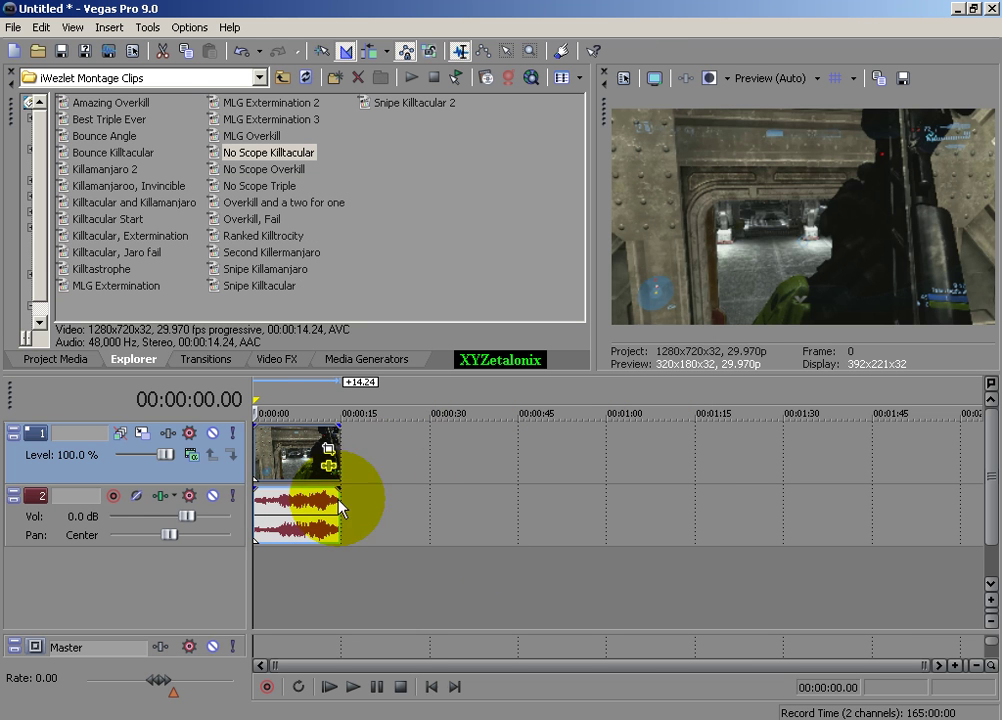
Delete the clip's audio track, insert an empty video track above the clip, and move the playhead to 00:00:01.10.
right_click(52, 527)
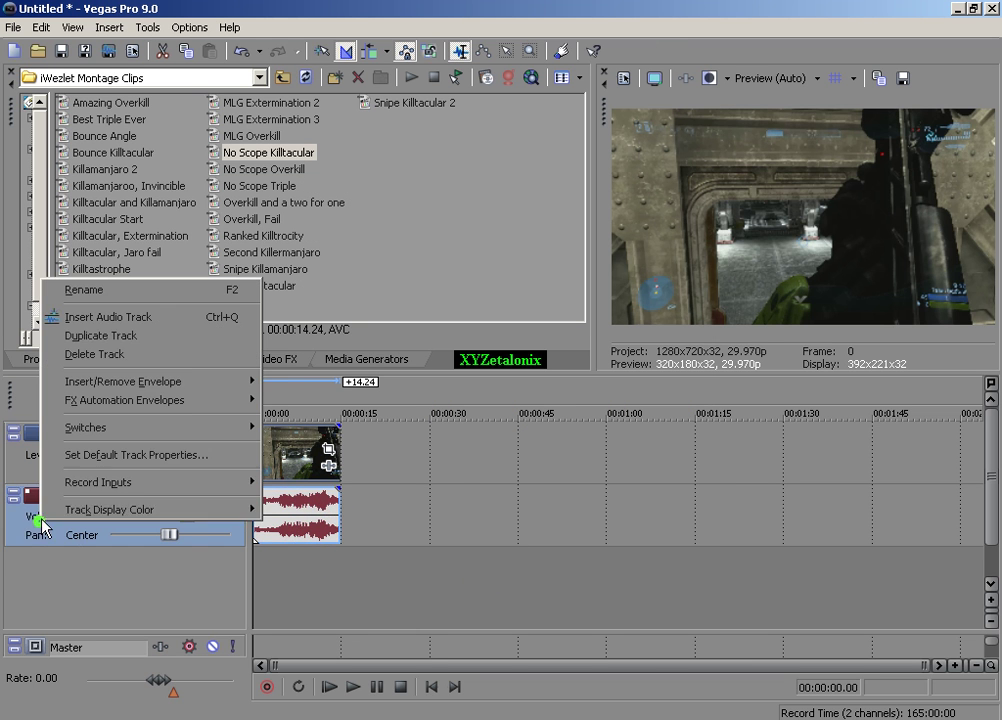
left_click(90, 353)
right_click(199, 518)
left_click(265, 567)
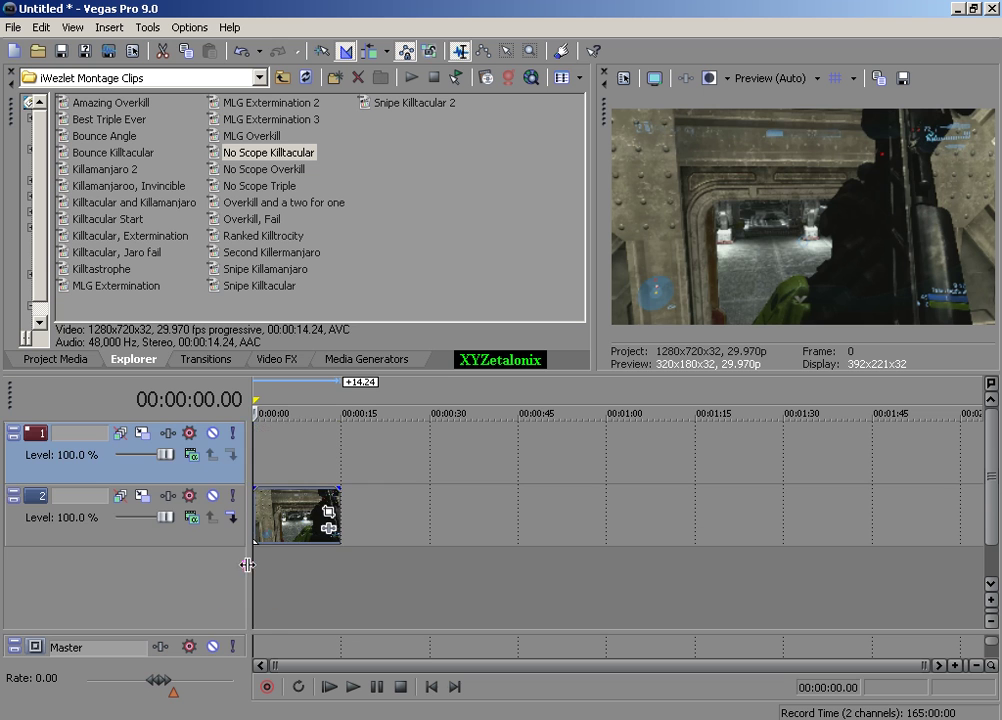
left_click(271, 436)
left_click(311, 447)
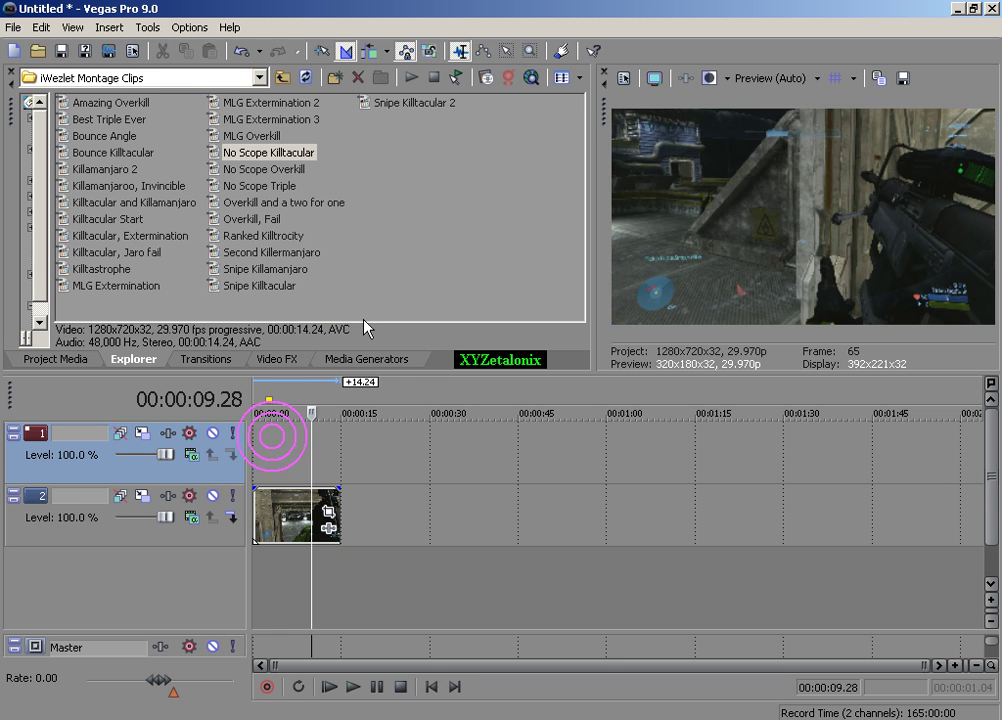
left_click(258, 476)
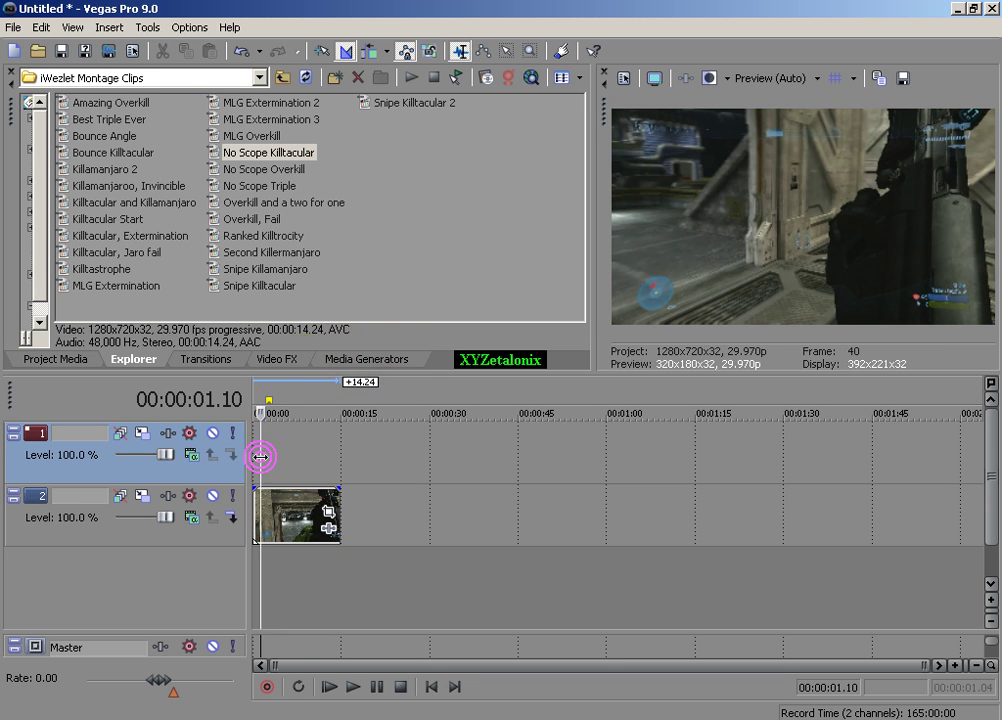
Place a Soft-Red Backdrop color gradient at the start of the empty video track and lower its opacity to reveal the clip below.
left_click(376, 366)
left_click(35, 131)
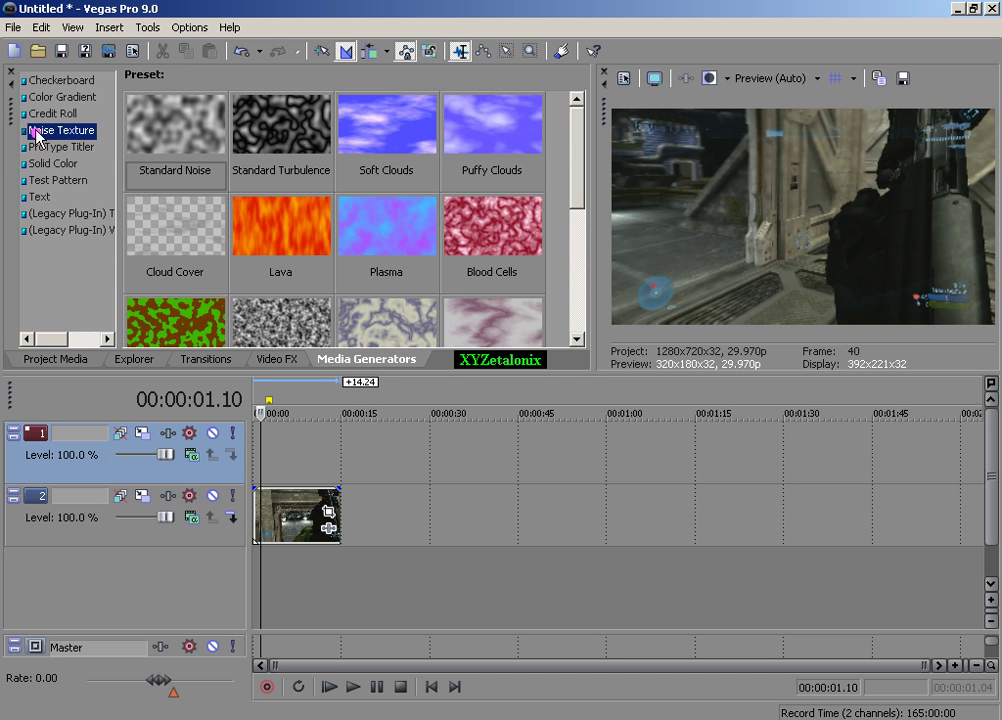
left_click(40, 99)
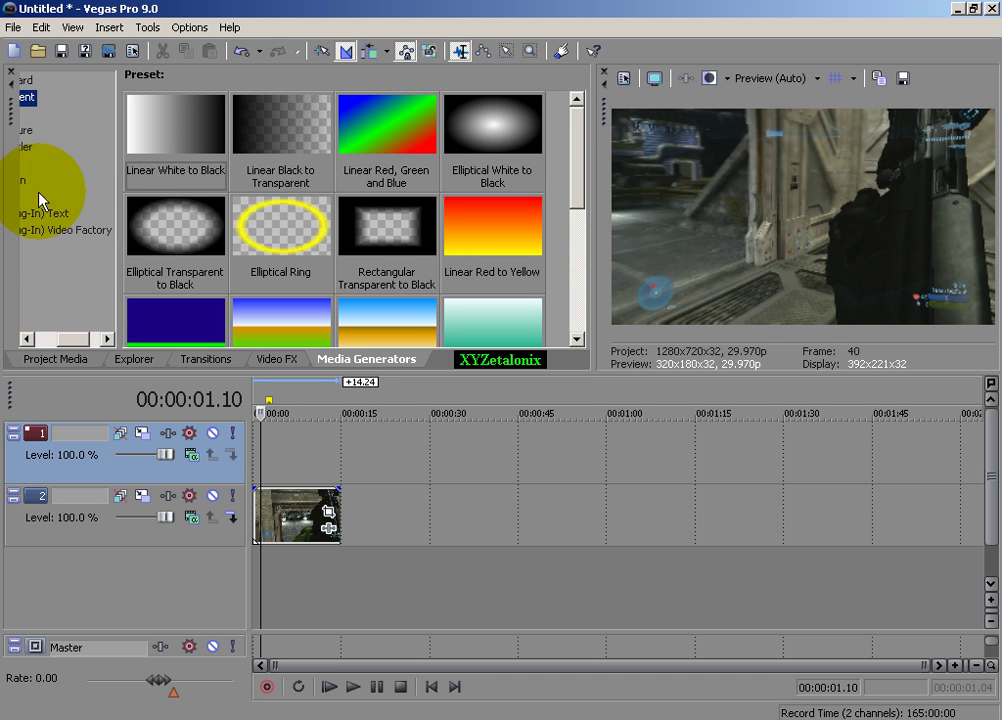
left_click_drag(575, 179, 579, 259)
left_click_drag(268, 246, 231, 452)
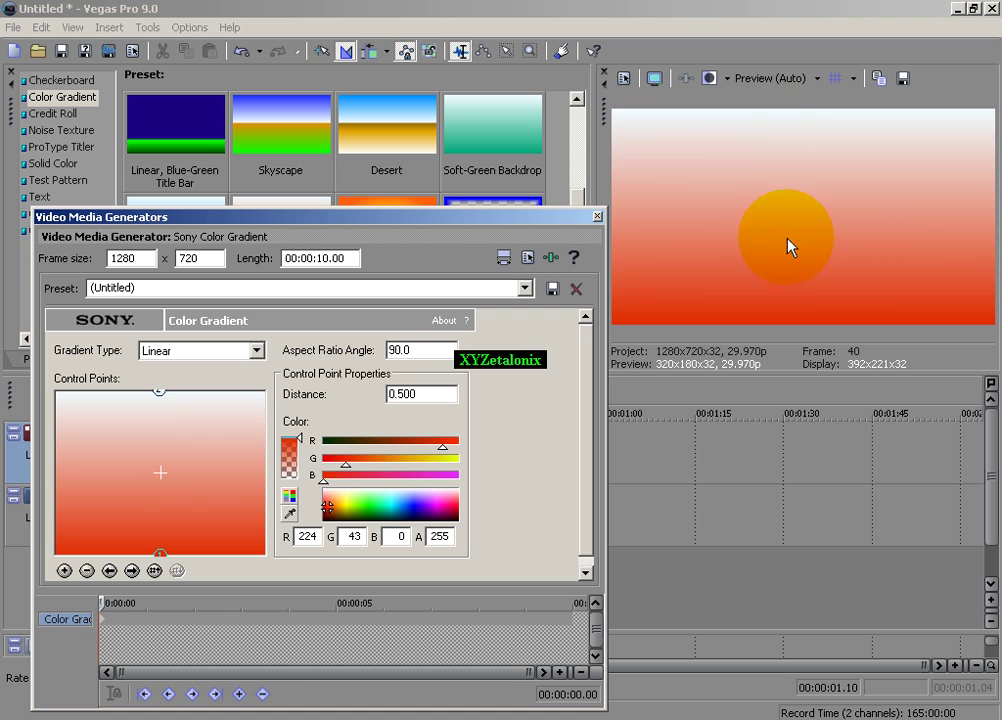
left_click(598, 219)
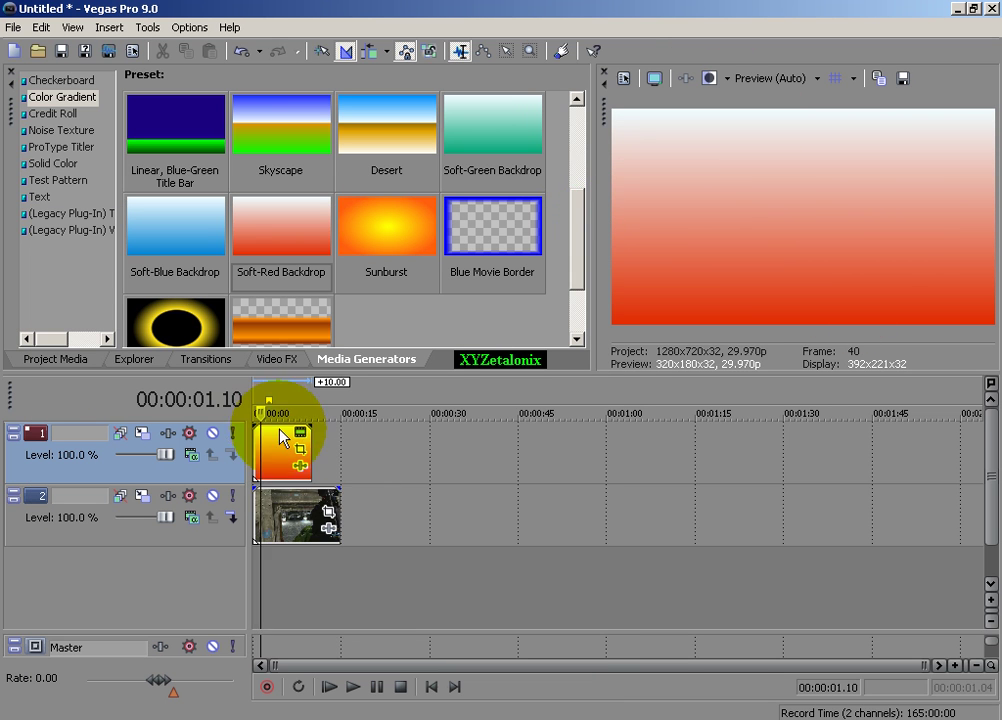
scroll(300, 435, "up", 4)
left_click_drag(305, 435, 307, 477)
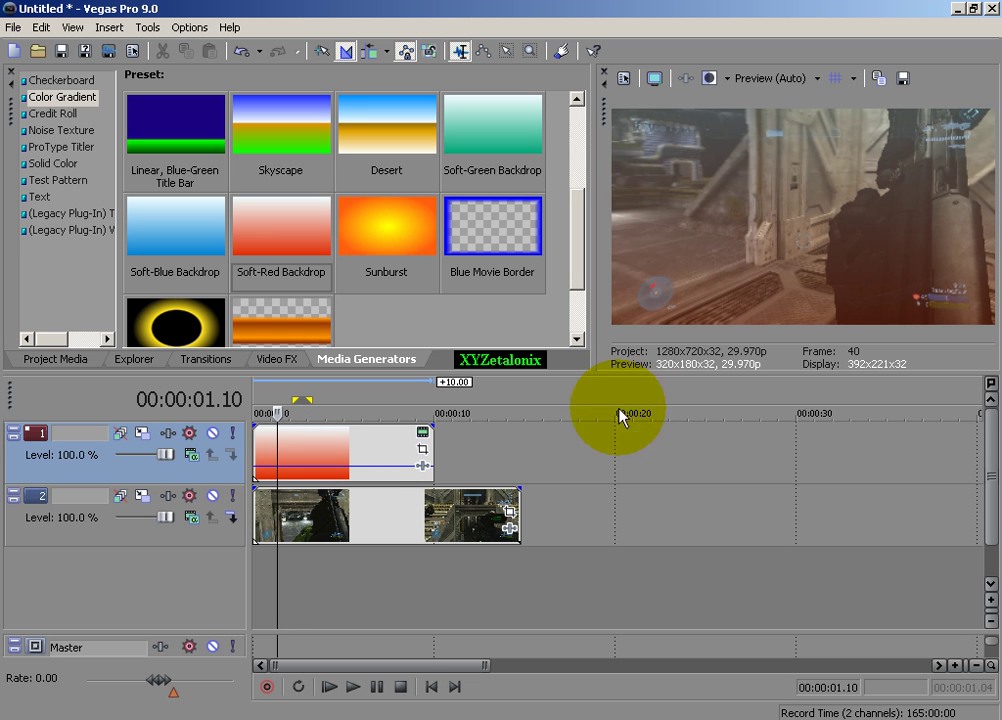
Recolor the generated gradient with blue (35, 0, 240) at control point 2 and pale yellow (255, 232, 150) at control point 1.
left_click(422, 432)
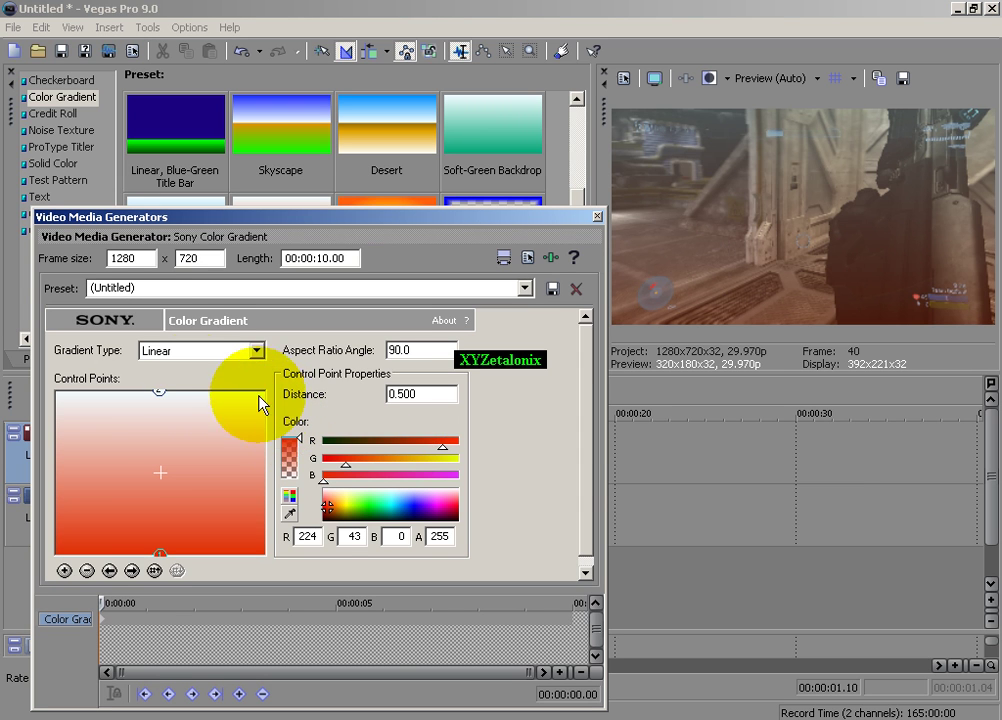
left_click(159, 392)
left_click_drag(425, 508, 418, 508)
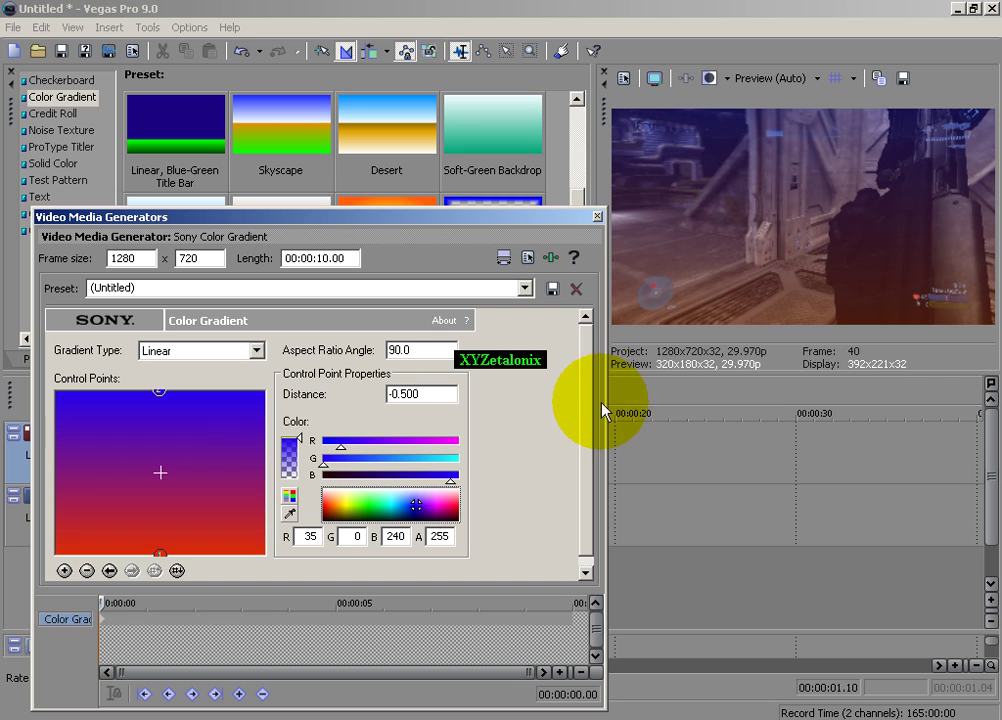
left_click(164, 531)
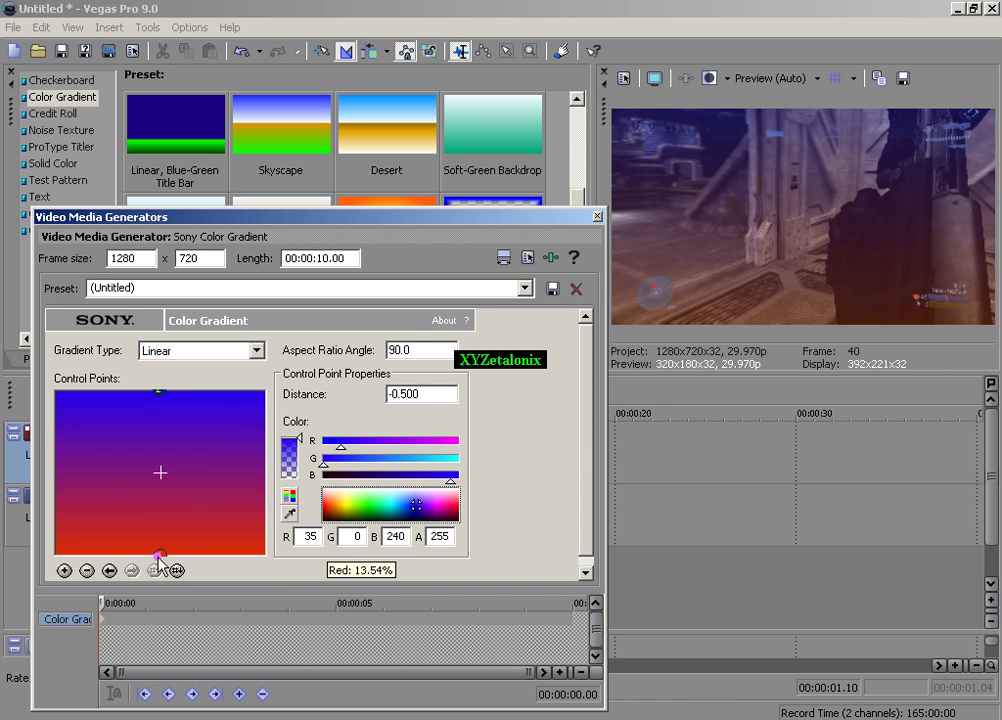
left_click(159, 552)
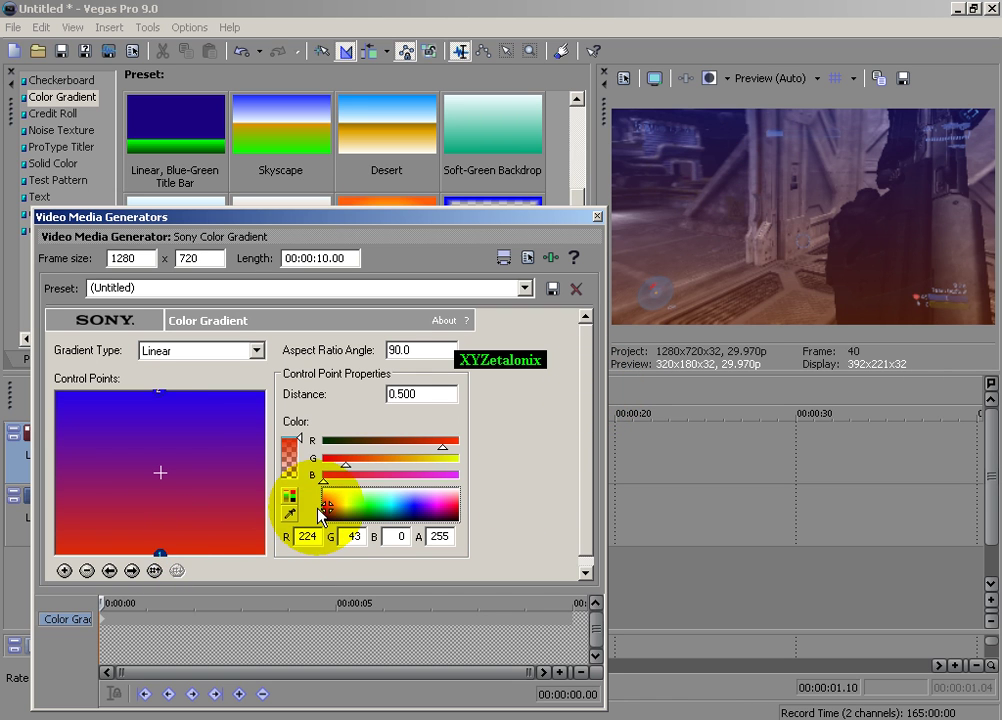
left_click_drag(320, 500, 337, 495)
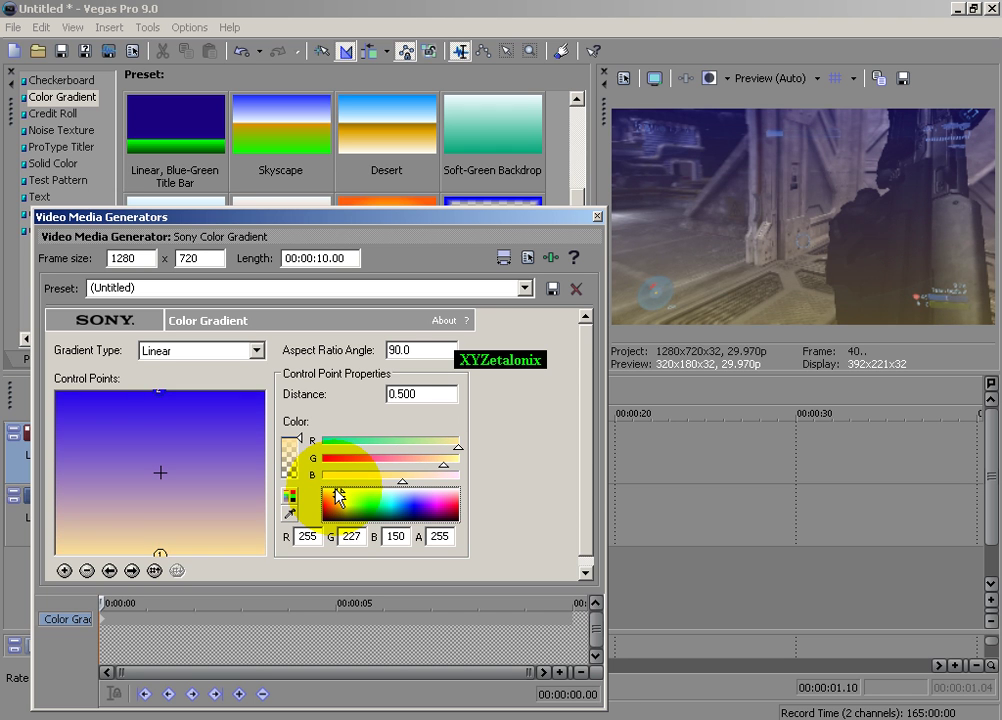
left_click(552, 290)
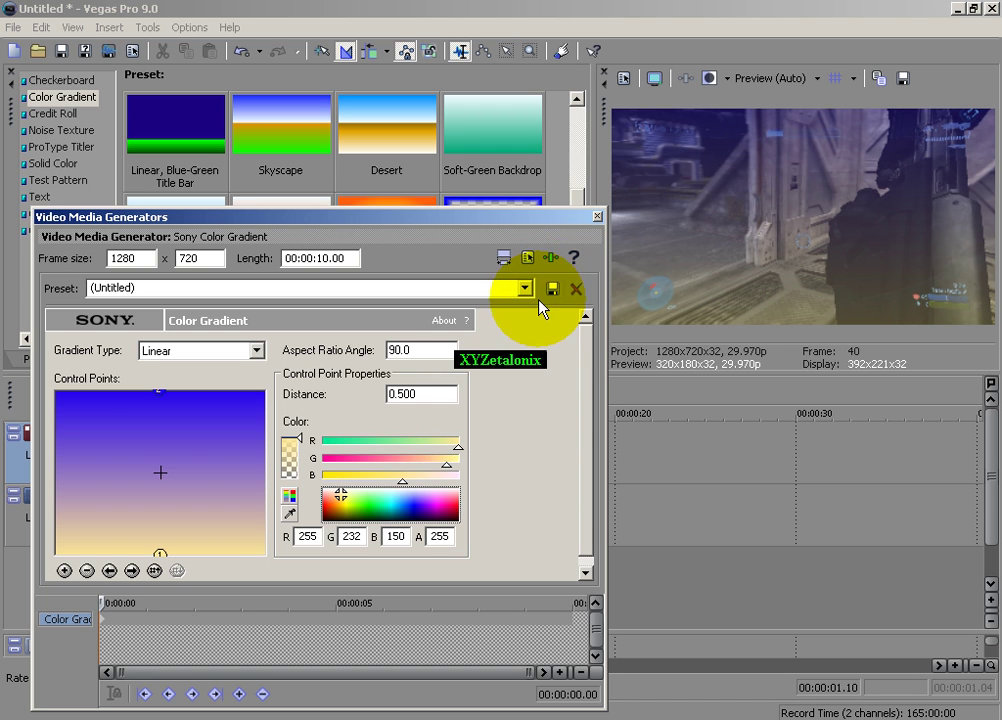
left_click(597, 217)
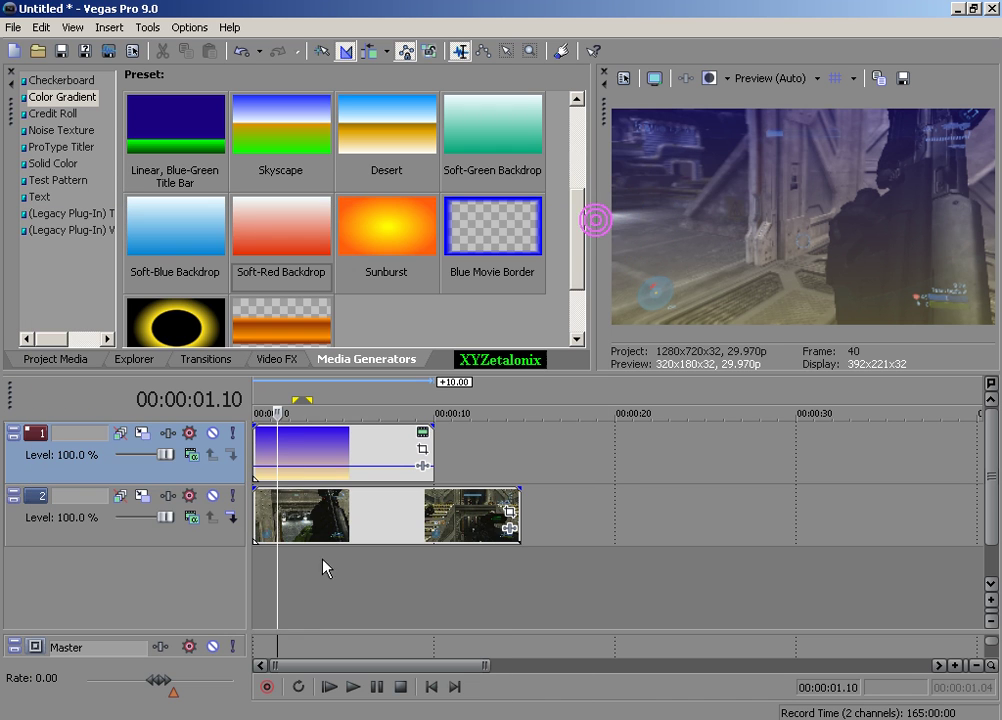
Preview the overlay at several points of the clip and change the gradient's lower control point to magenta.
left_click(297, 465)
left_click(310, 518)
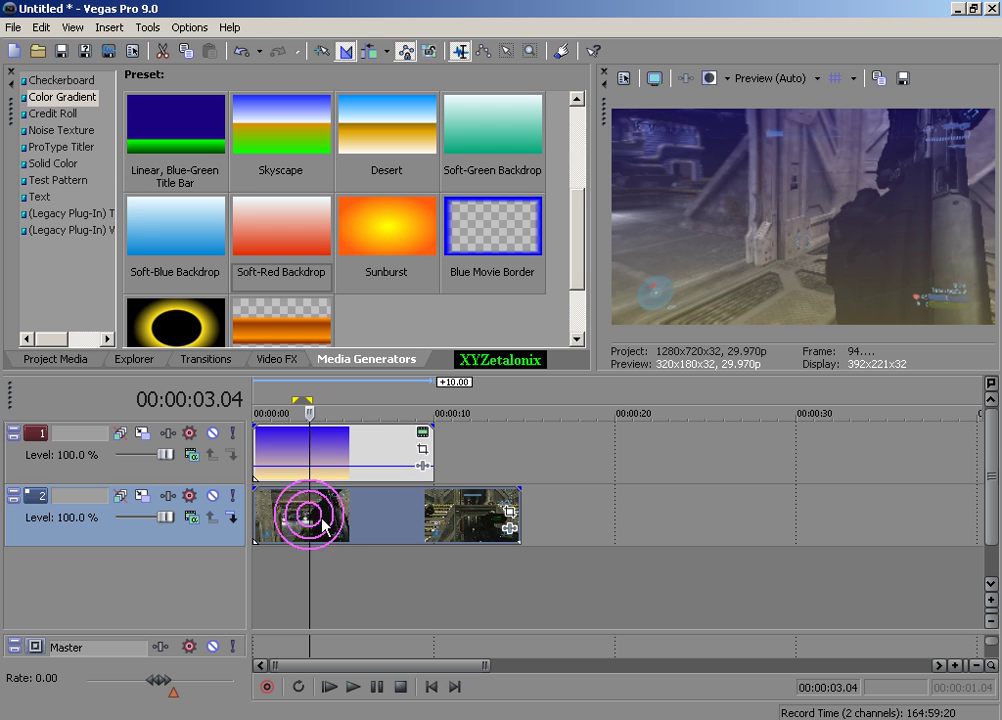
left_click(365, 524)
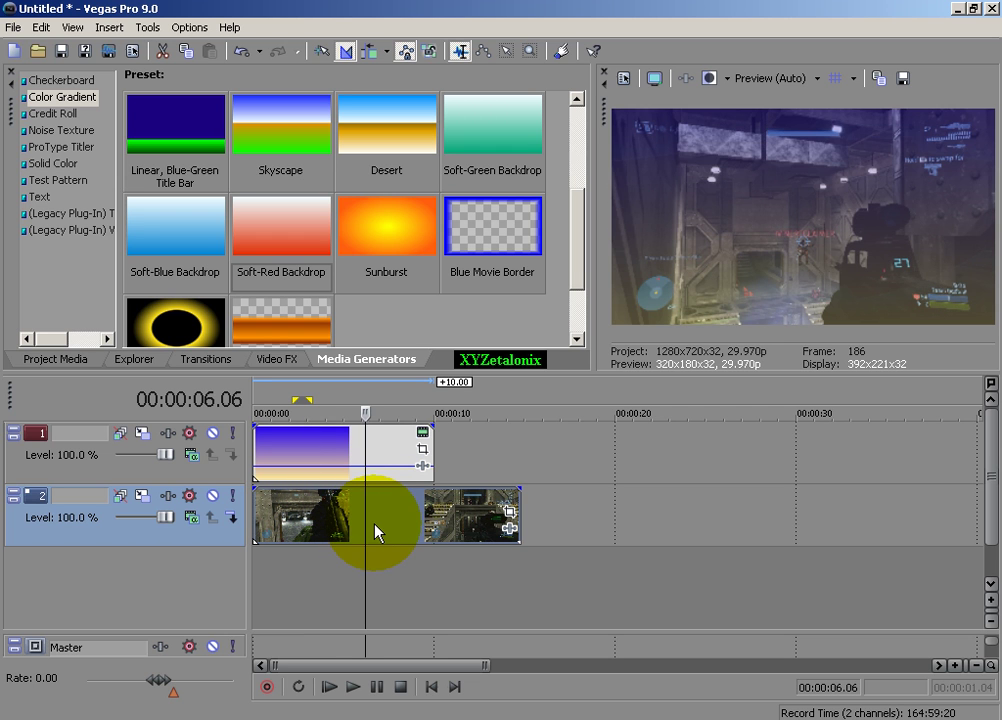
left_click(405, 529)
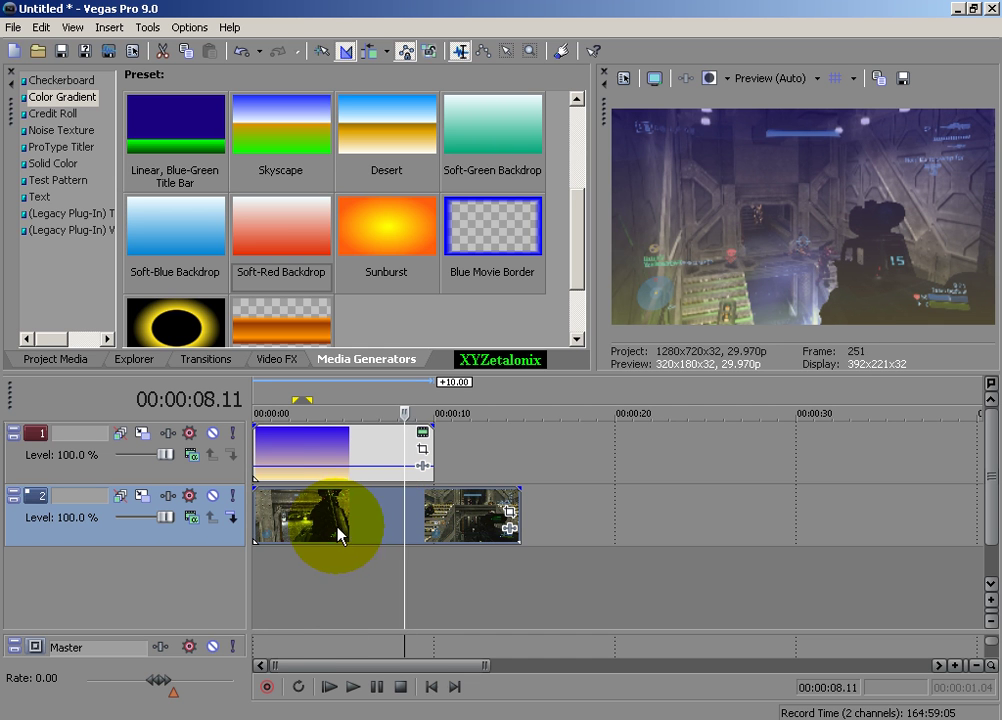
left_click(302, 527)
left_click(420, 435)
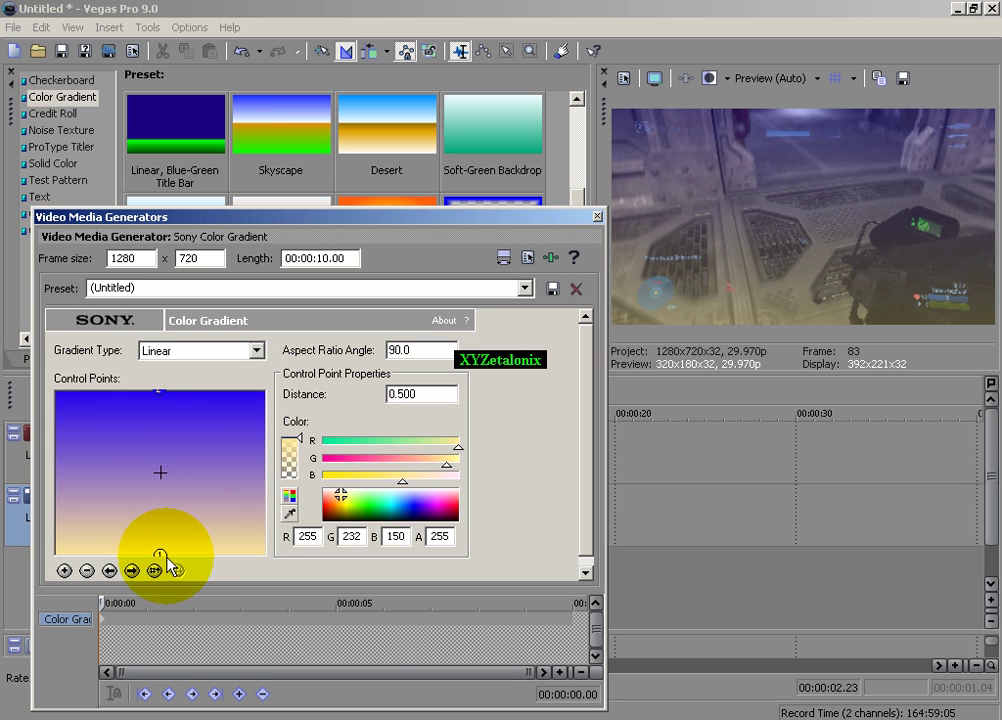
left_click(160, 553)
left_click(227, 547)
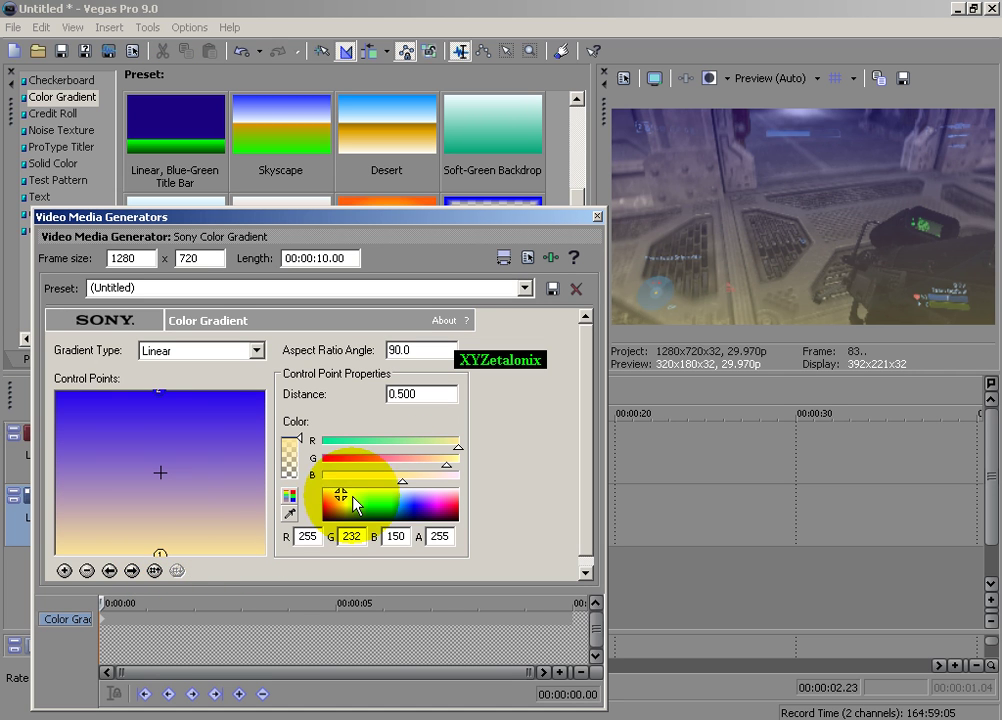
left_click_drag(436, 510, 448, 517)
Set the gradient's upper control point to green (0, 150, 50) and move the gradient center down to Y 0.602.
left_click(157, 392)
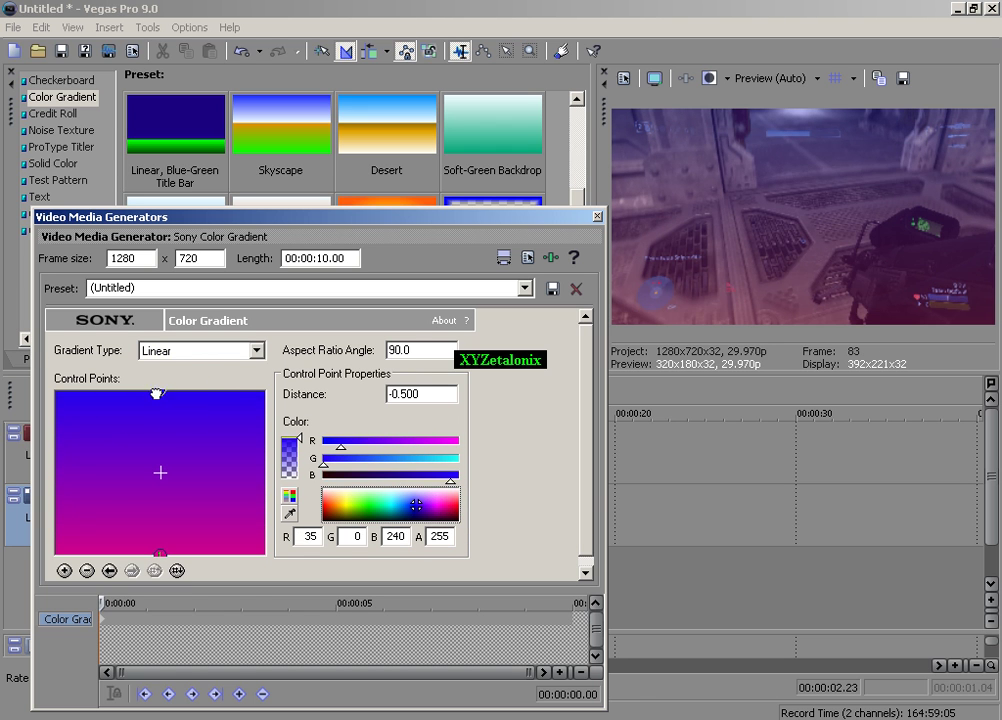
mouse_move(362, 520)
left_mouse_down()
mouse_move(365, 510)
mouse_move(378, 514)
mouse_move(373, 506)
left_mouse_up()
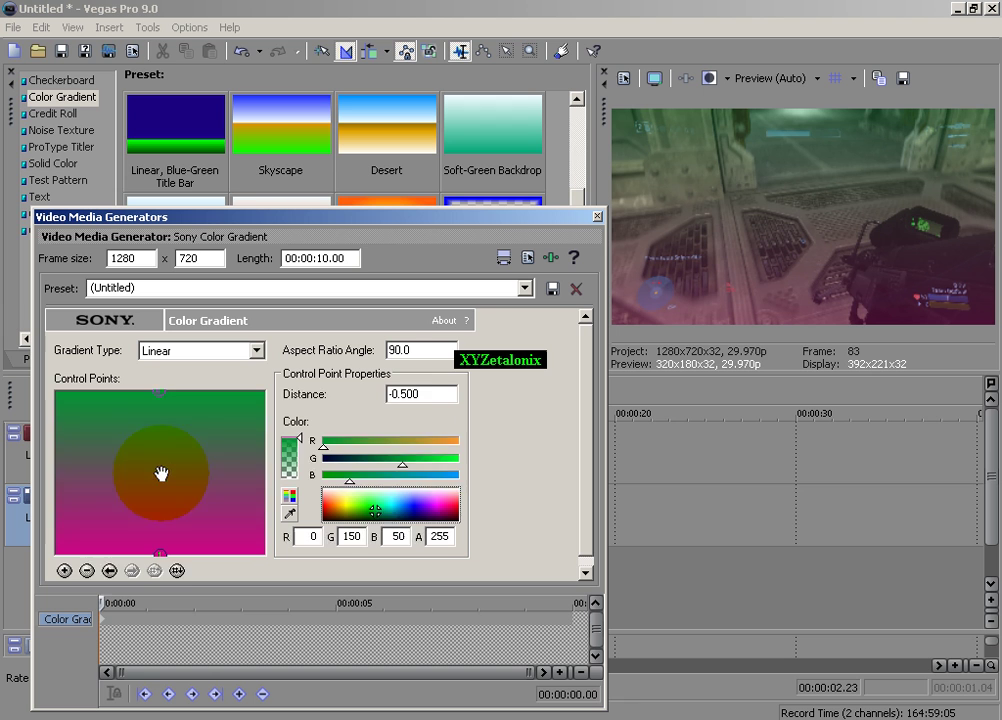
left_click(160, 479)
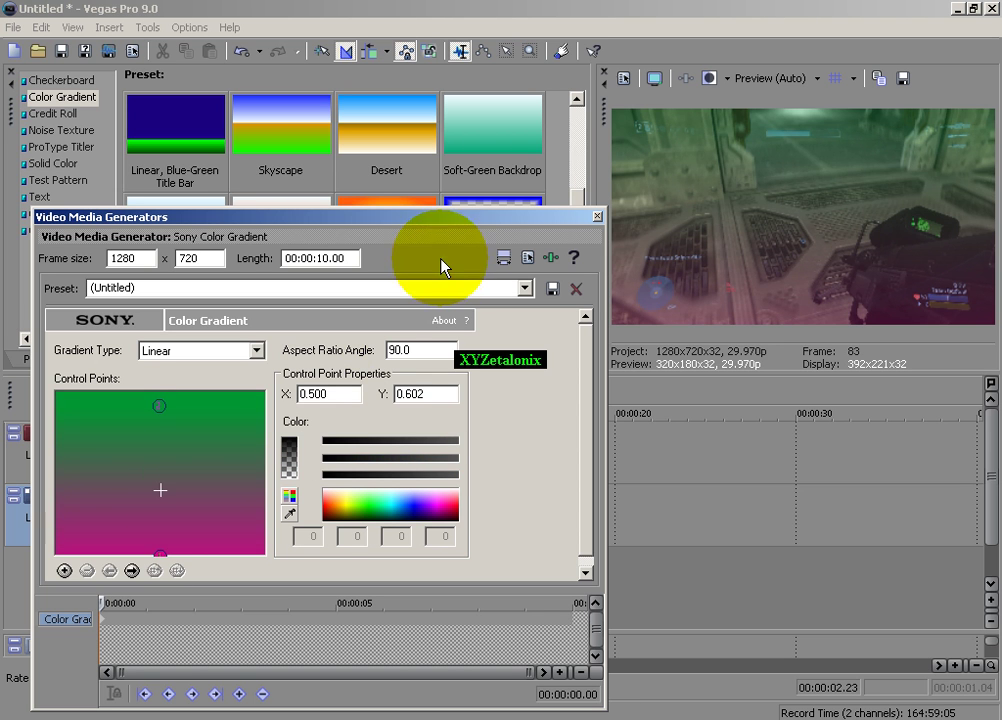
left_click(597, 216)
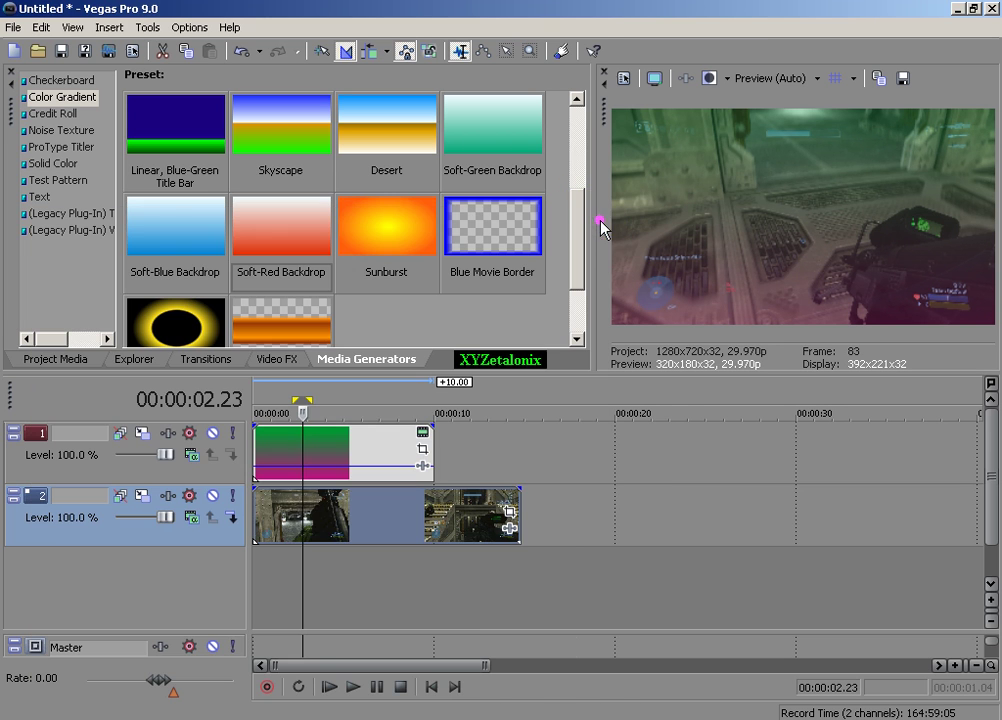
Preview the green-to-magenta overlay at several points of the clip.
left_click(332, 500)
left_click(331, 505)
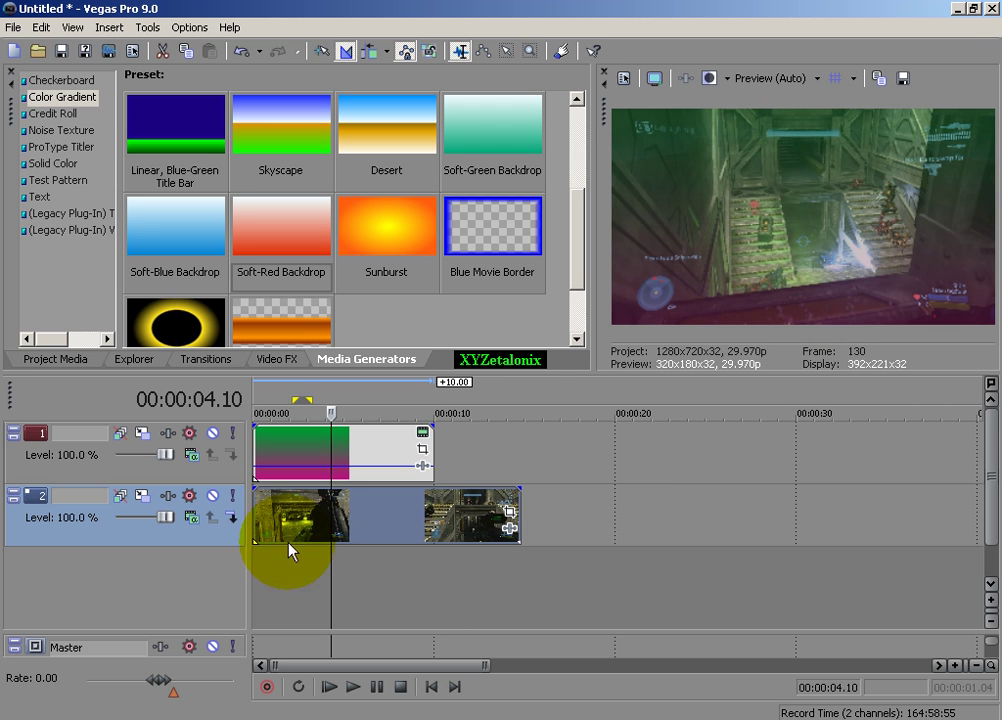
left_click(288, 458)
left_click(273, 452)
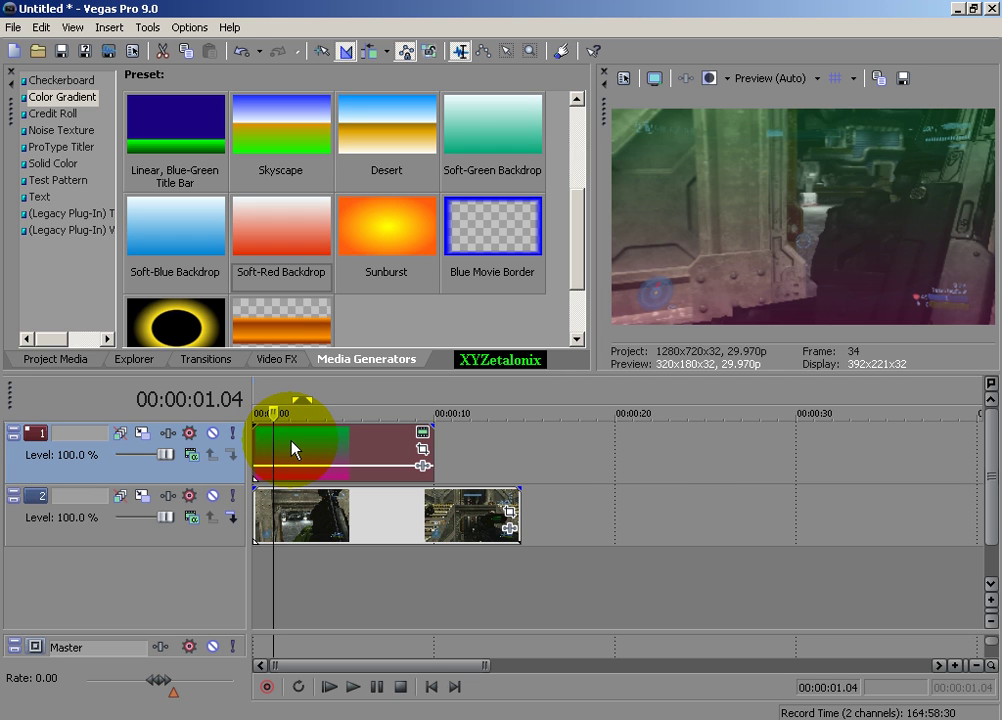
left_click(358, 458)
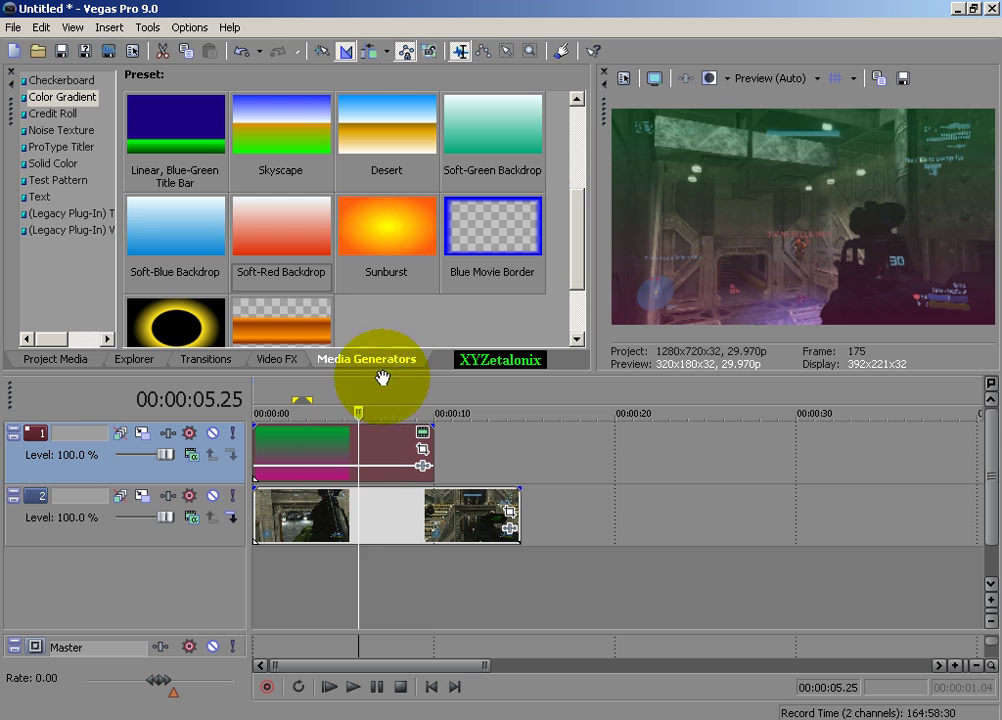
Delete the gradient event from the upper video track and place a Sunburst color gradient at the track's start instead.
right_click(335, 442)
left_click(398, 229)
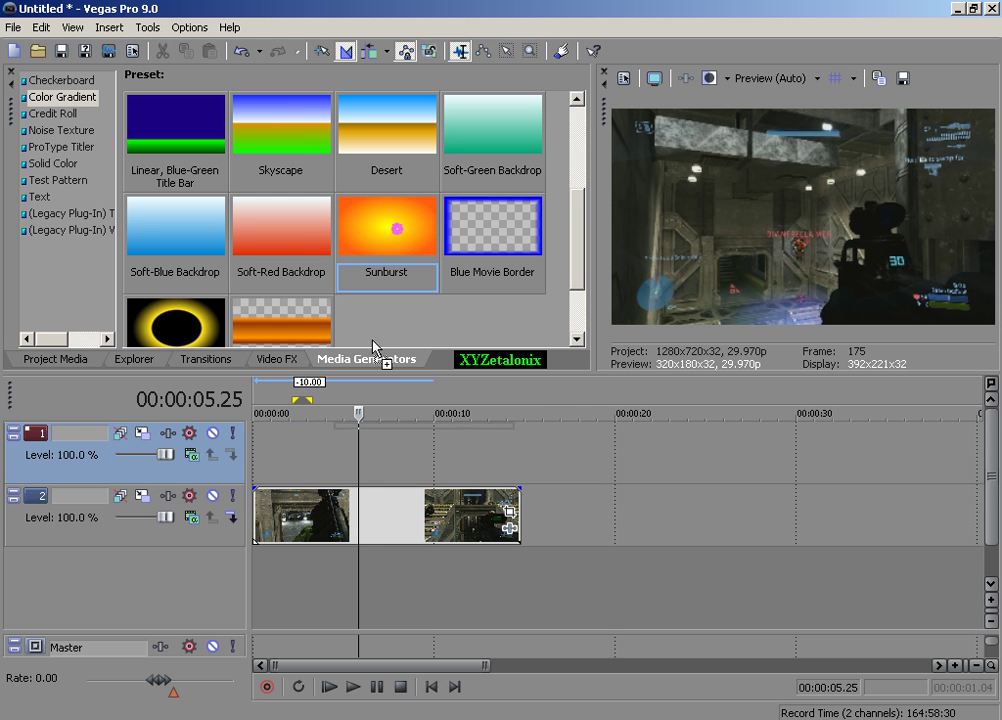
left_click_drag(376, 356, 236, 479)
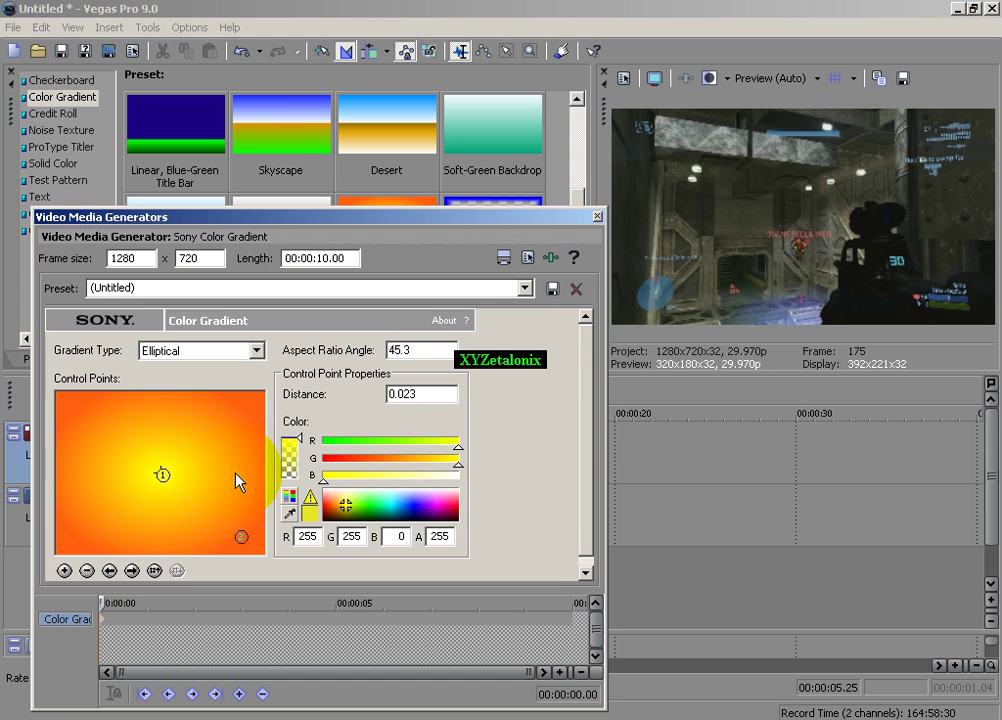
left_click(586, 410)
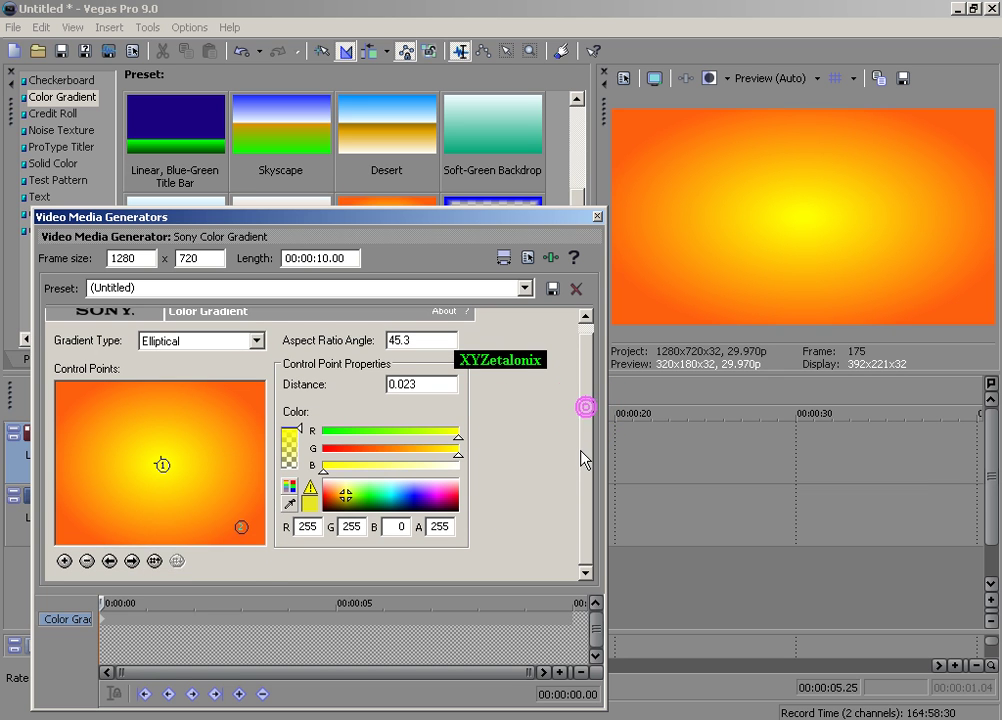
Recolor the Sunburst gradient with purple (150, 0, 117) at control point 2 and green (0, 180, 21) at control point 1.
left_click(242, 527)
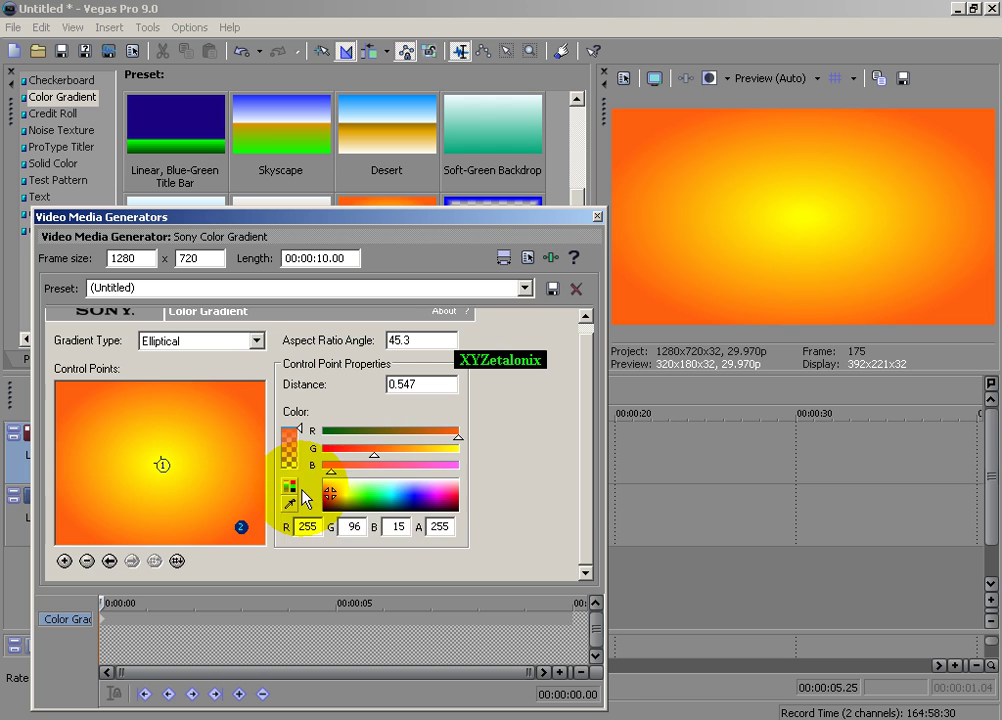
left_click_drag(437, 508, 442, 502)
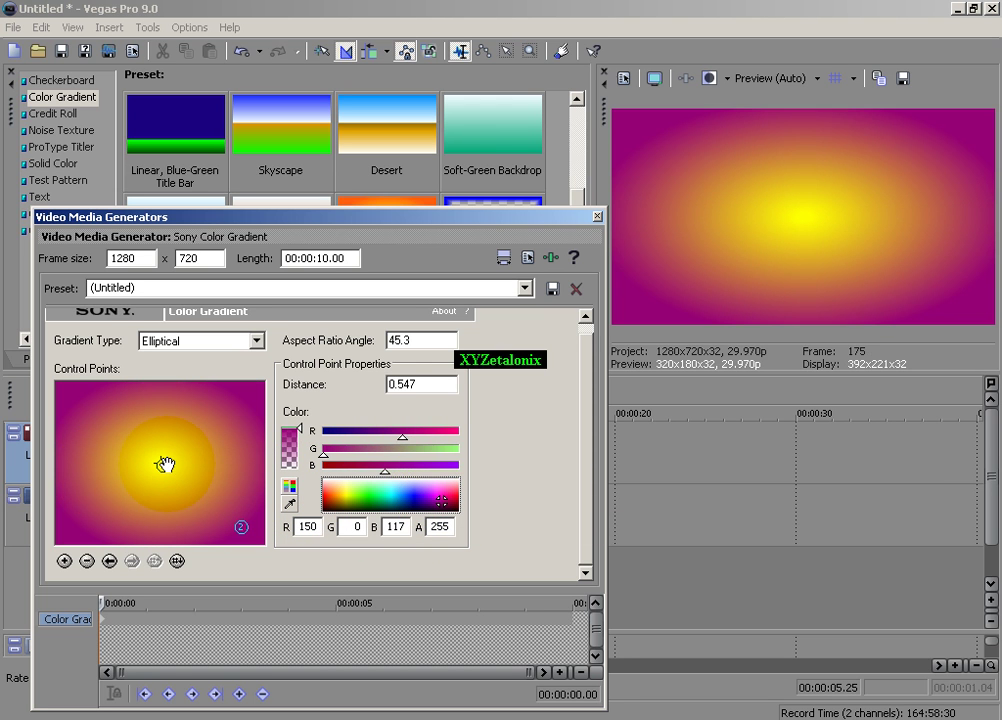
left_click(165, 464)
left_click_drag(376, 514, 372, 505)
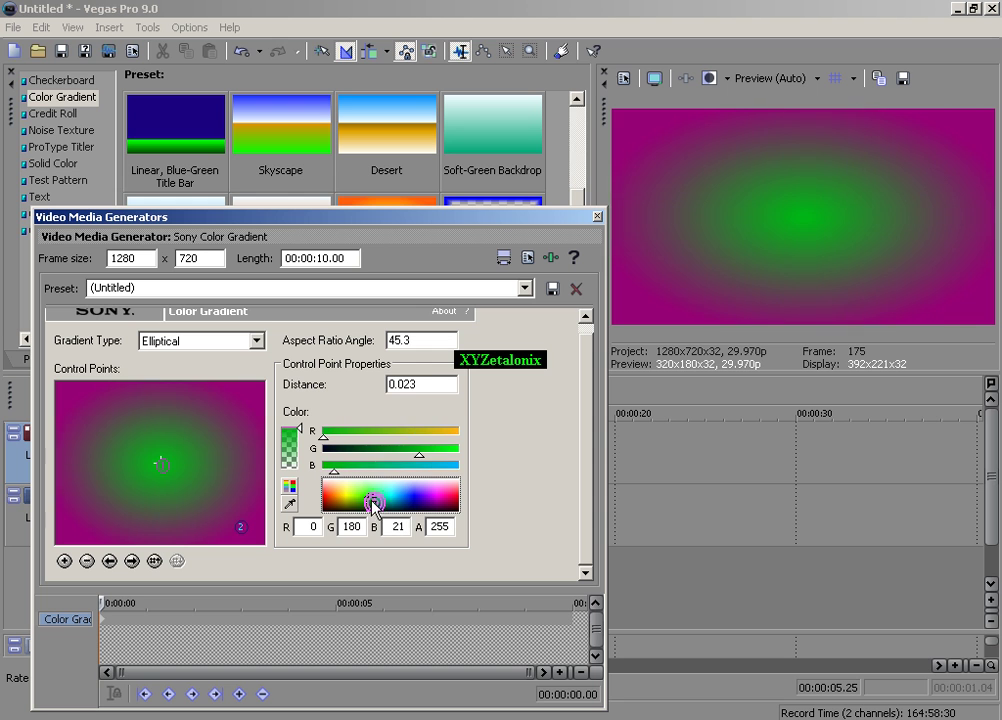
left_click(597, 216)
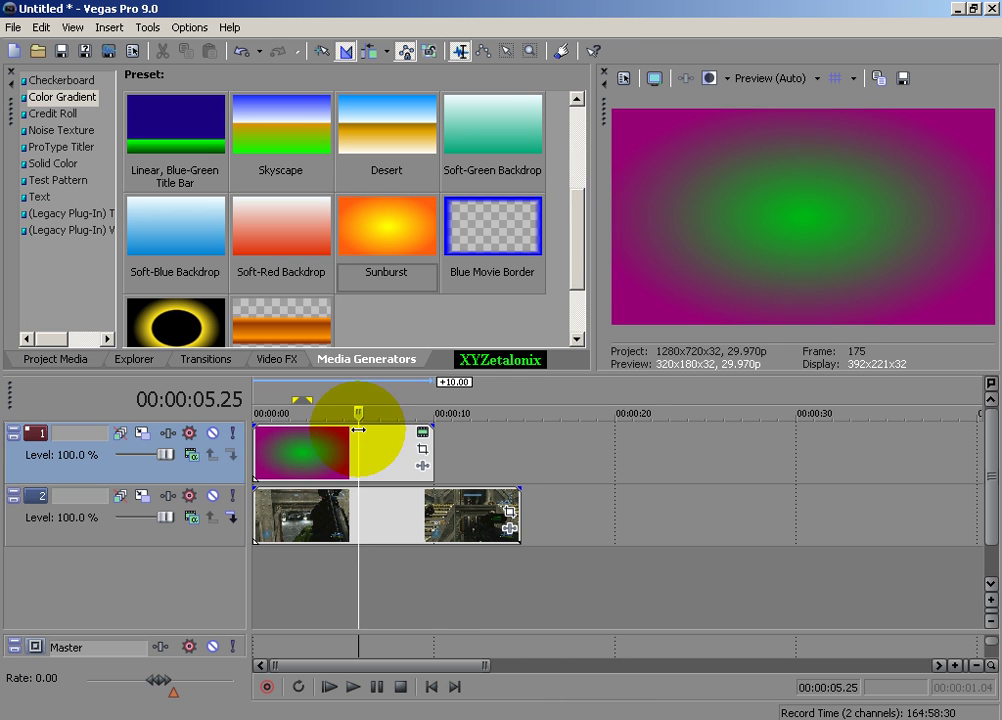
Lower the elliptical gradient's opacity until the clip shows through and preview the tint at other points of the clip.
left_click_drag(361, 435, 367, 473)
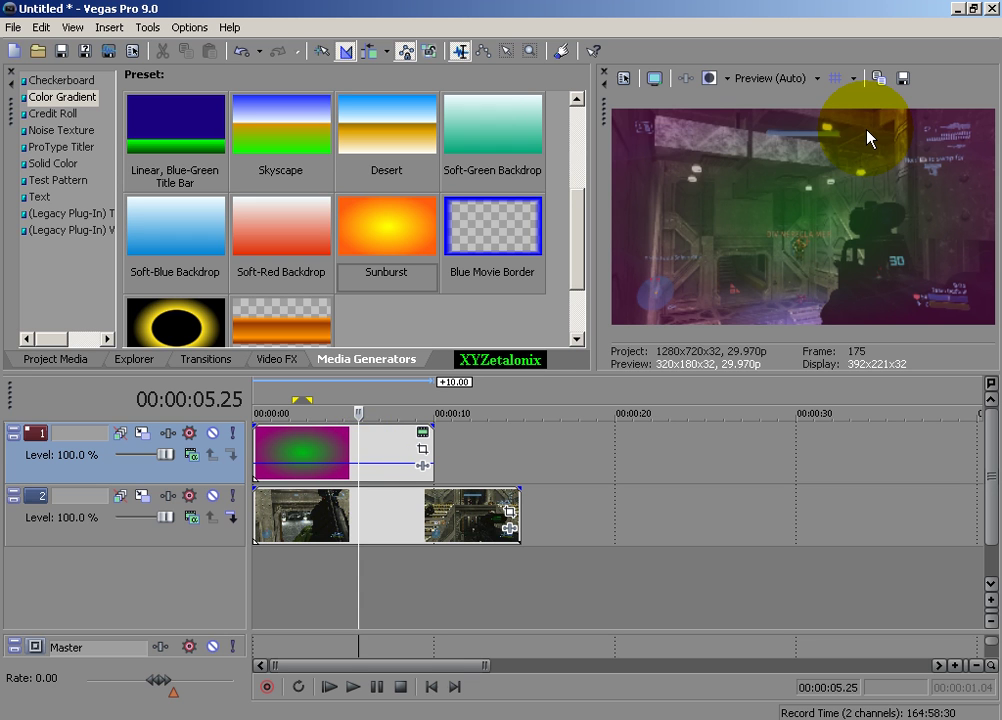
left_click(286, 516)
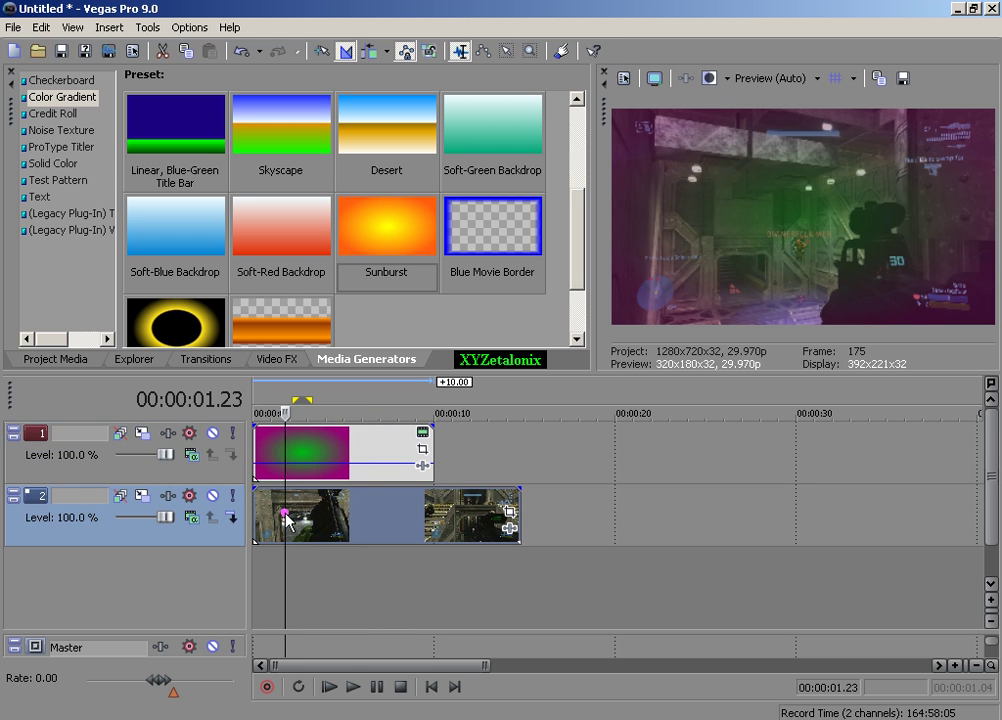
left_click(389, 516)
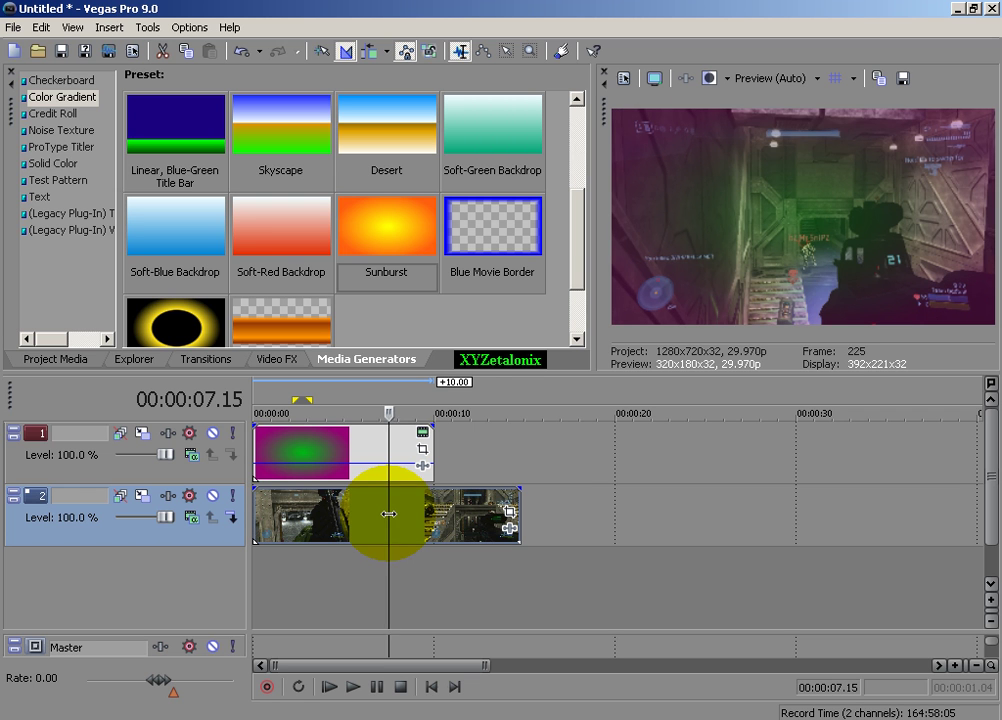
Set the elliptical gradient's control point 1 to green (3, 180, 0) and move it outward to a distance of 0.274.
left_click(419, 440)
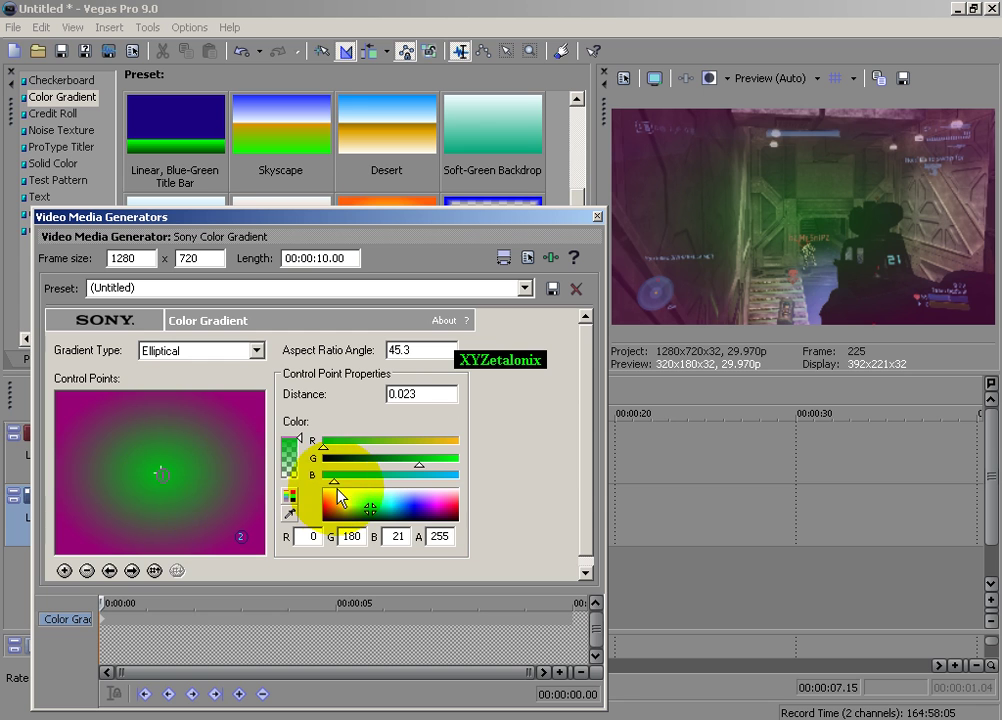
left_click(363, 506)
left_click(368, 509)
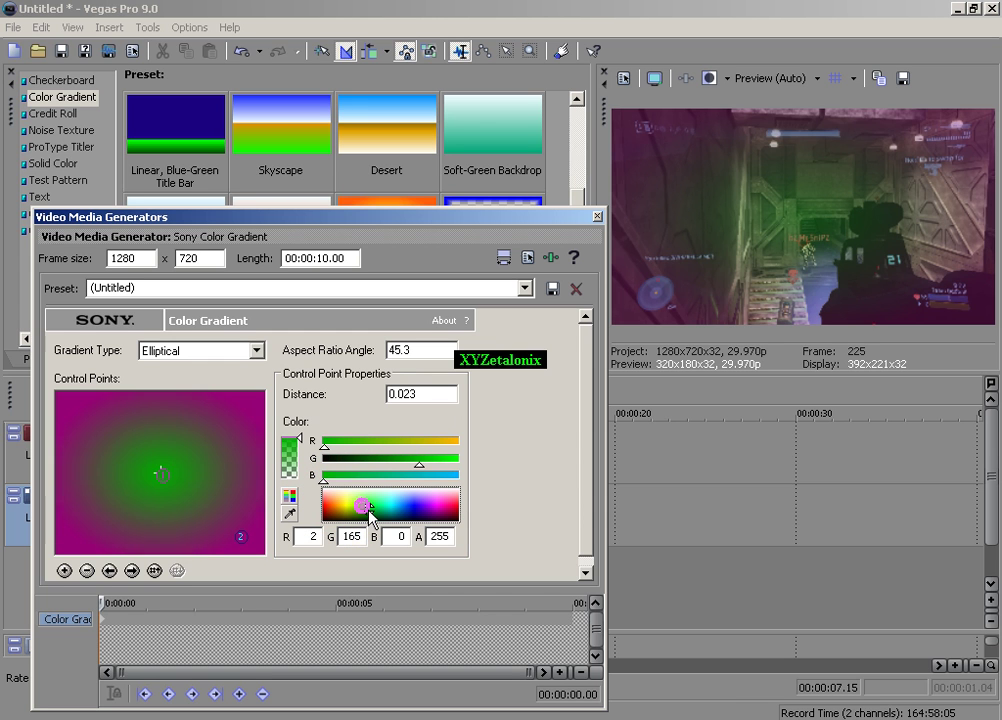
left_click_drag(162, 473, 186, 491)
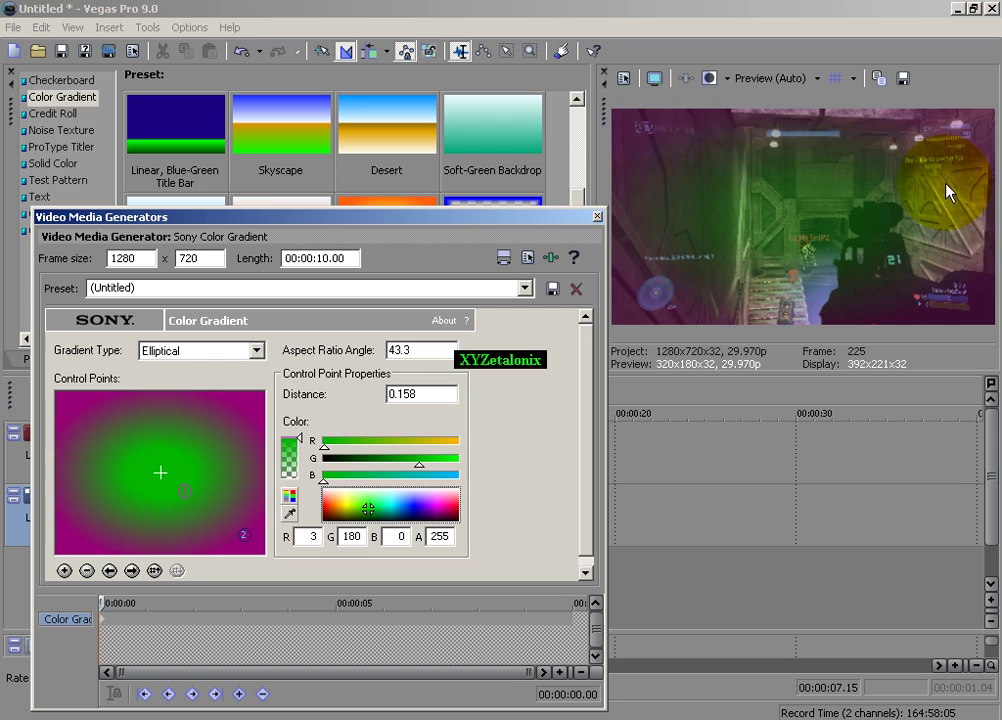
left_click(187, 493)
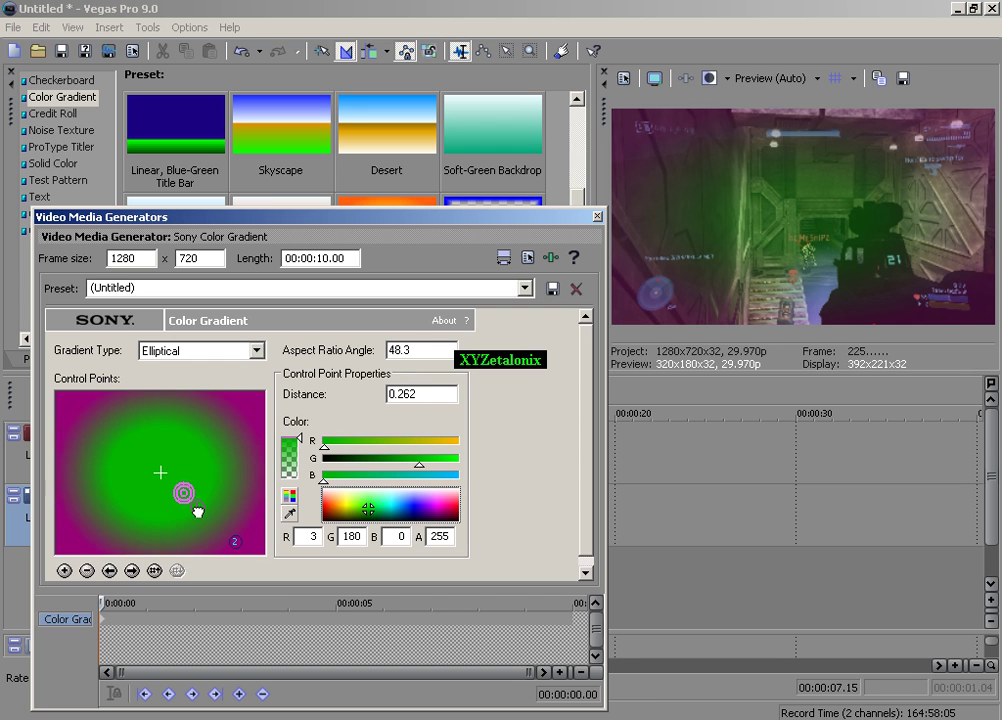
left_click_drag(198, 511, 199, 514)
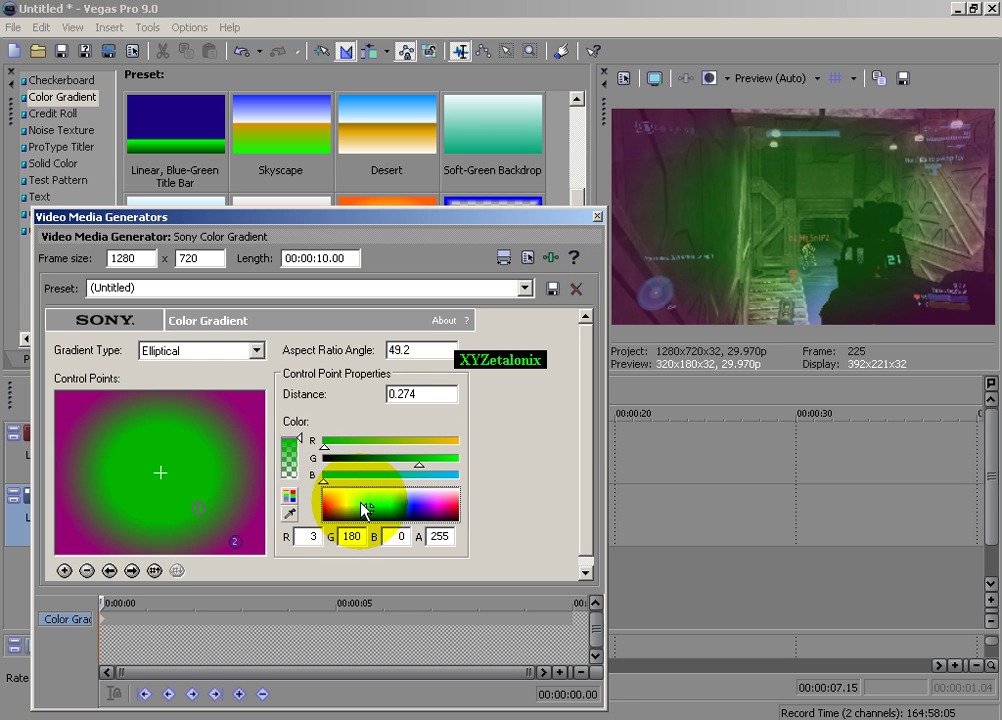
Try darker and brighter greens for control point 1, settle on (0, 165, 19) and close the generator settings.
mouse_move(362, 510)
left_mouse_down()
mouse_move(378, 496)
mouse_move(369, 486)
mouse_move(380, 517)
left_mouse_up()
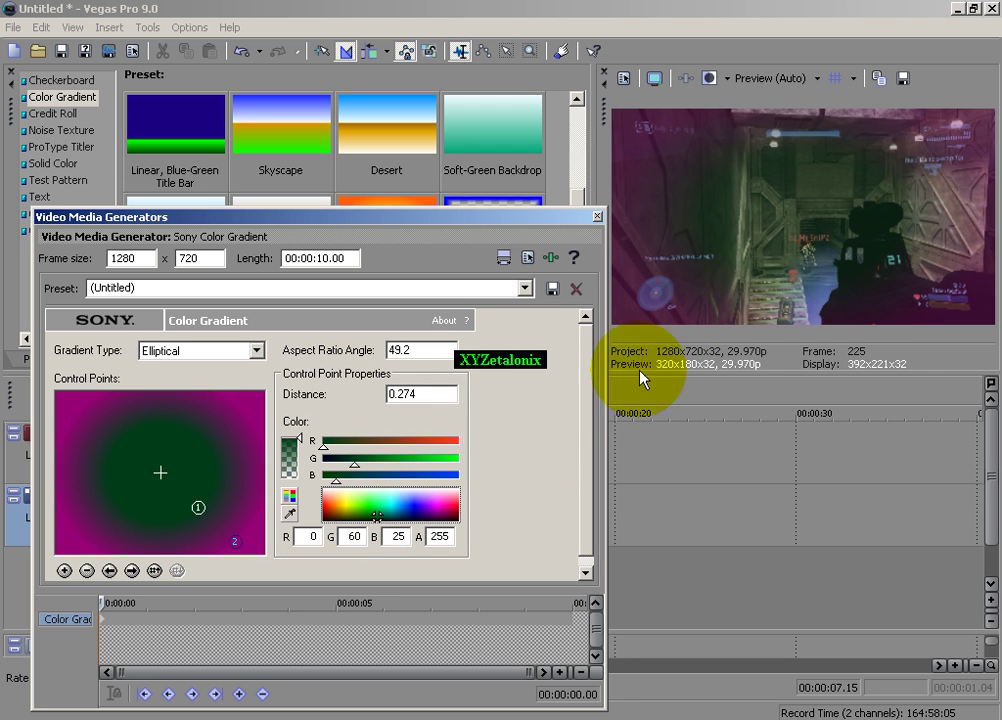
left_click(371, 509)
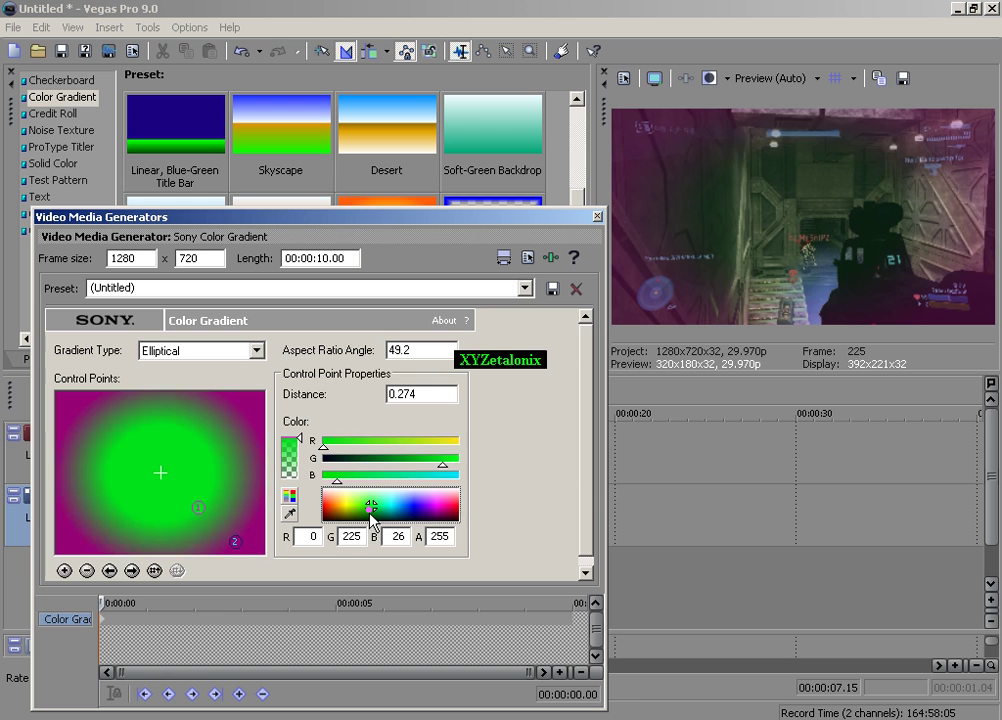
left_click_drag(371, 512, 370, 512)
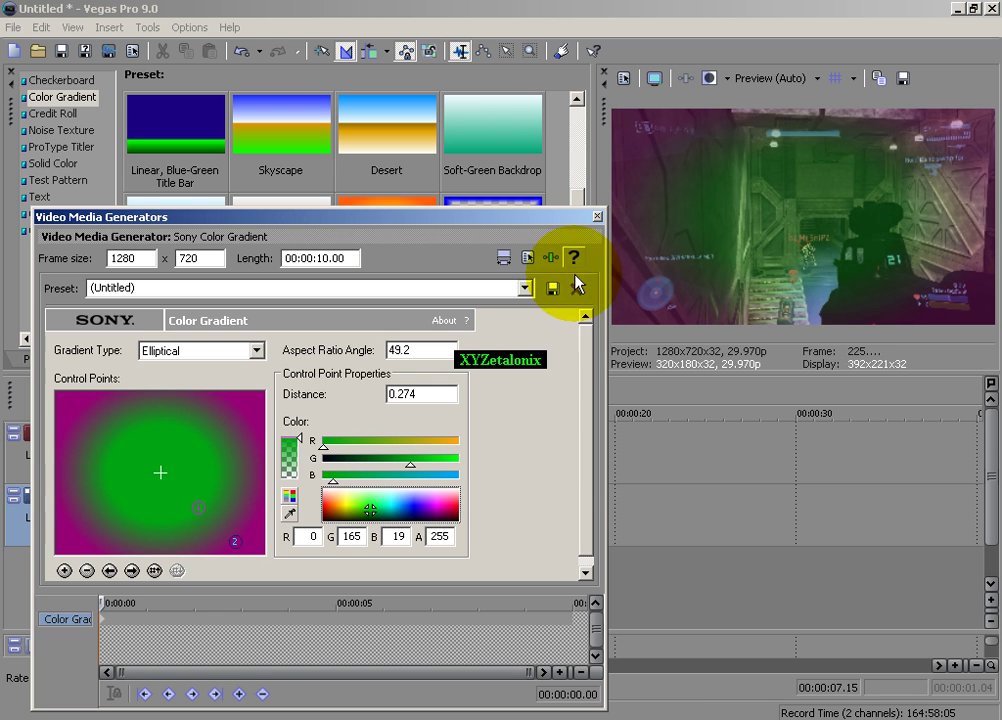
left_click(597, 216)
Delete the elliptical gradient event from the upper video track.
right_click(293, 447)
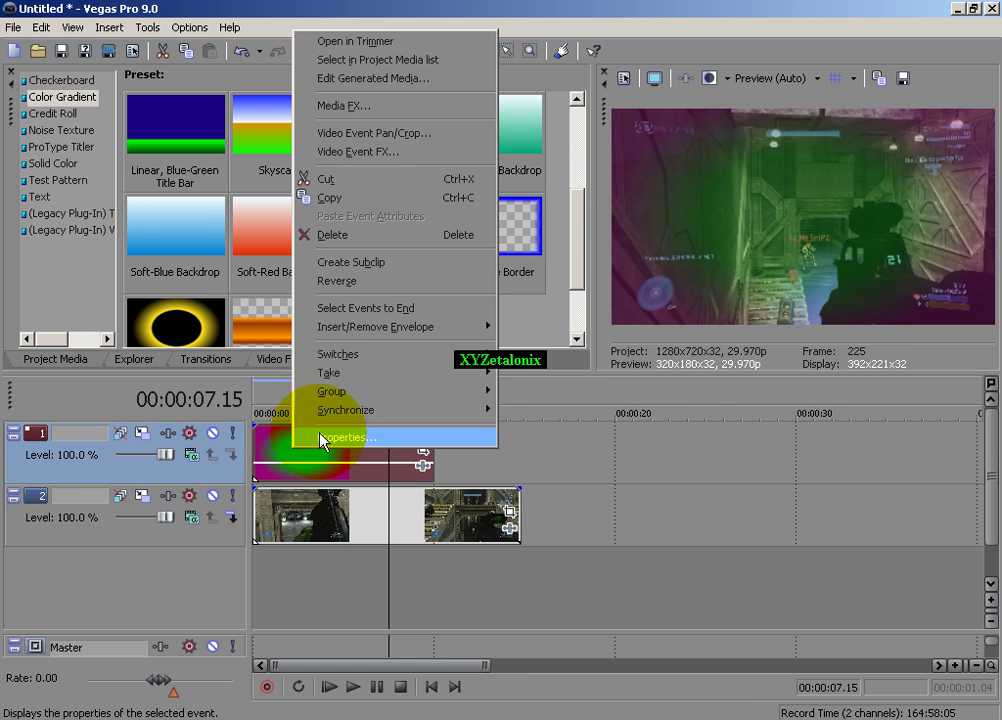
left_click(351, 262)
right_click(326, 438)
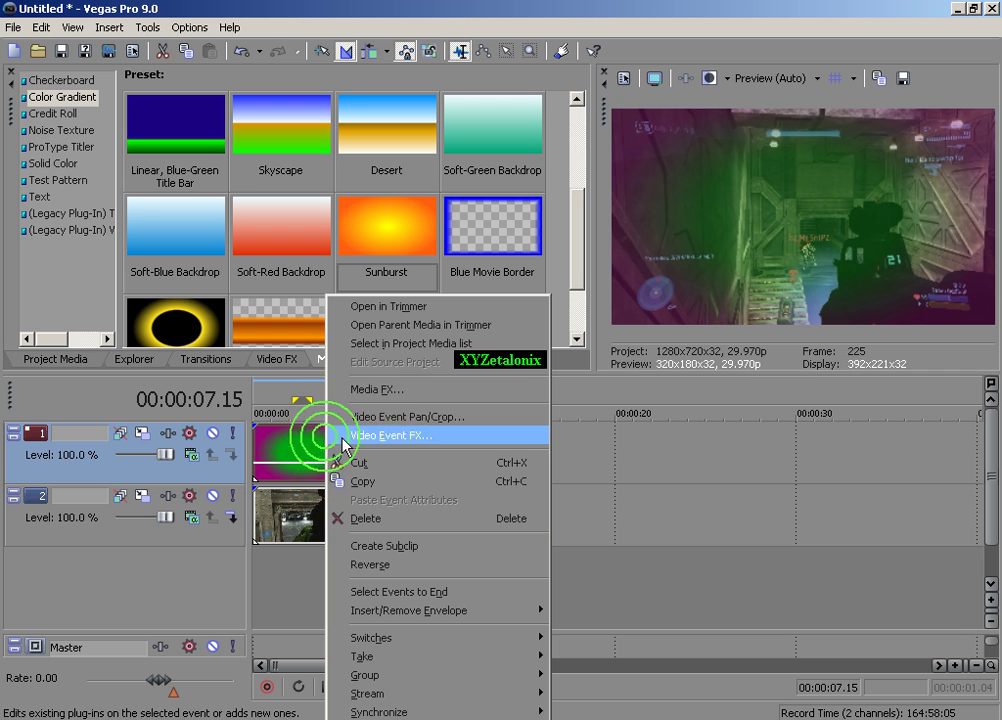
left_click(400, 522)
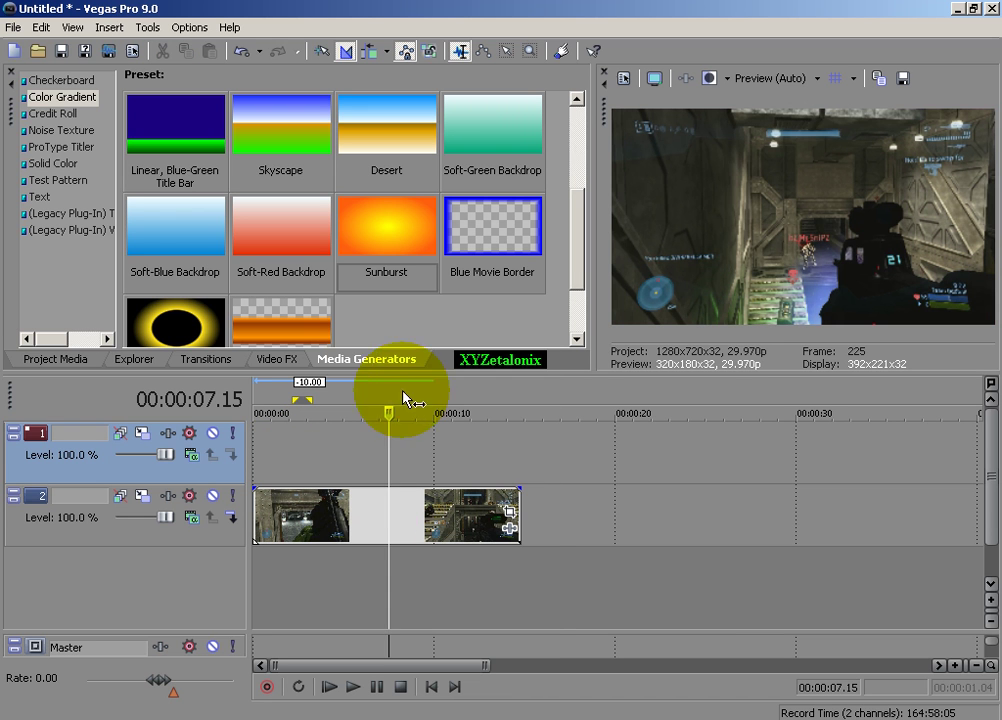
Browse the Color Gradient presets and place a Soft-Red Backdrop at the start of the empty video track.
scroll(532, 324, "down", 1)
scroll(530, 330, "up", 2)
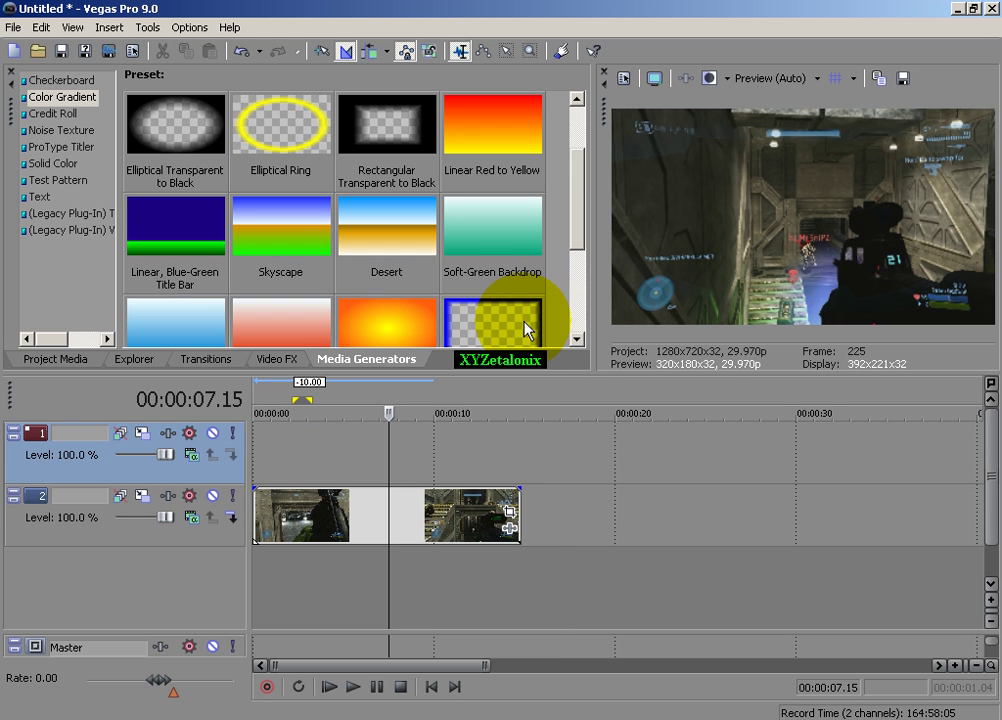
scroll(527, 331, "up", 1)
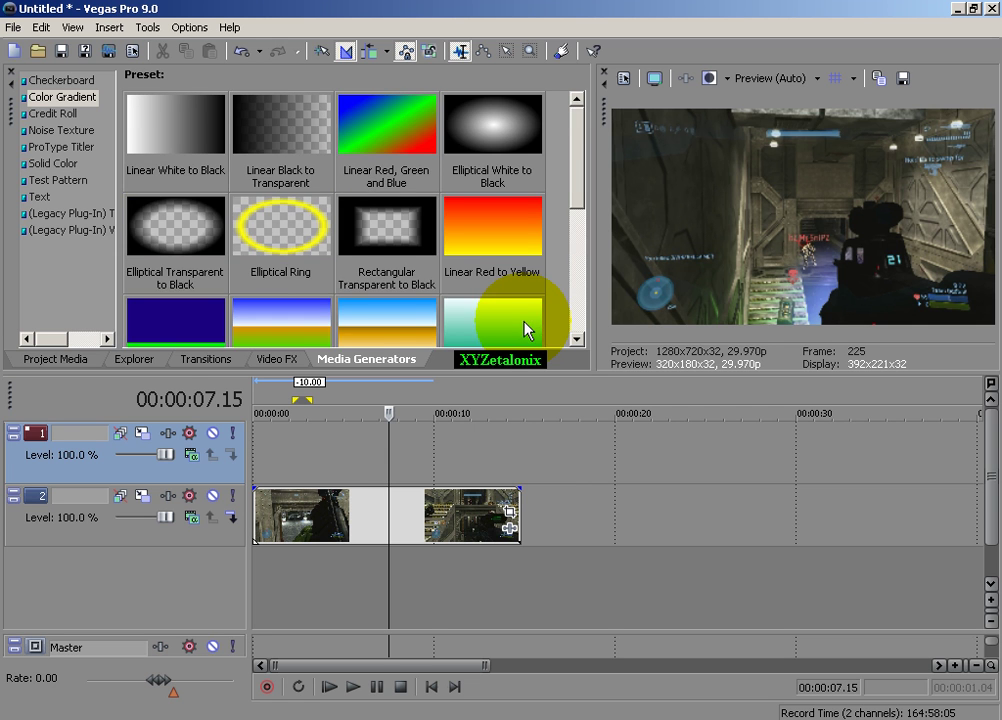
scroll(380, 330, "down", 2)
left_click_drag(280, 228, 255, 440)
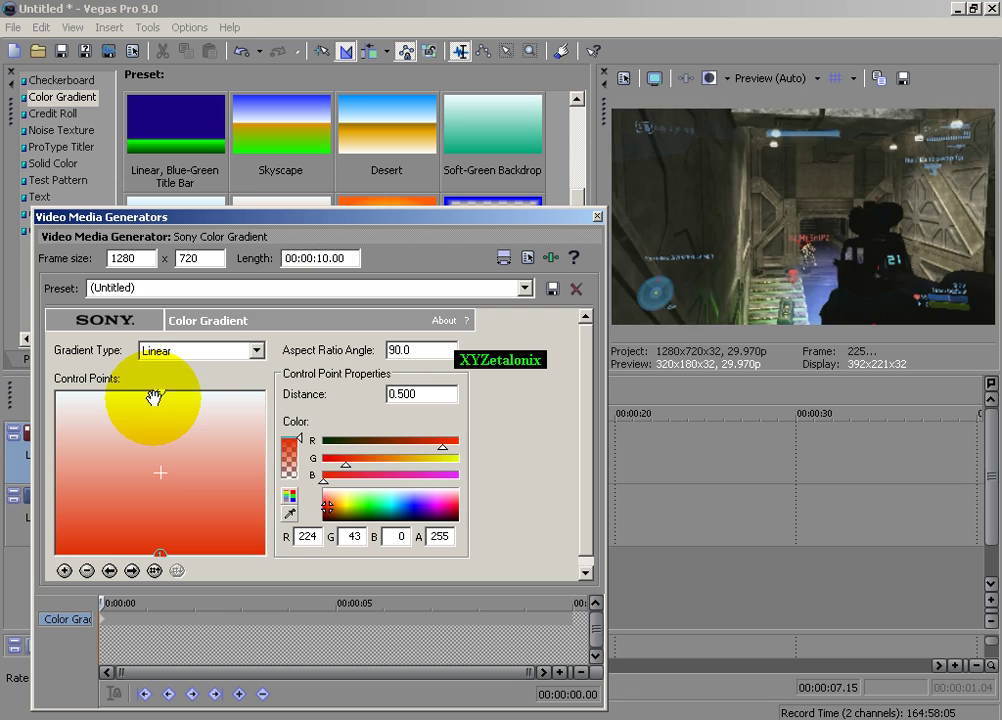
Recolor the backdrop gradient's upper control point with red (255, 15, 15).
left_click(157, 392)
left_click(325, 505)
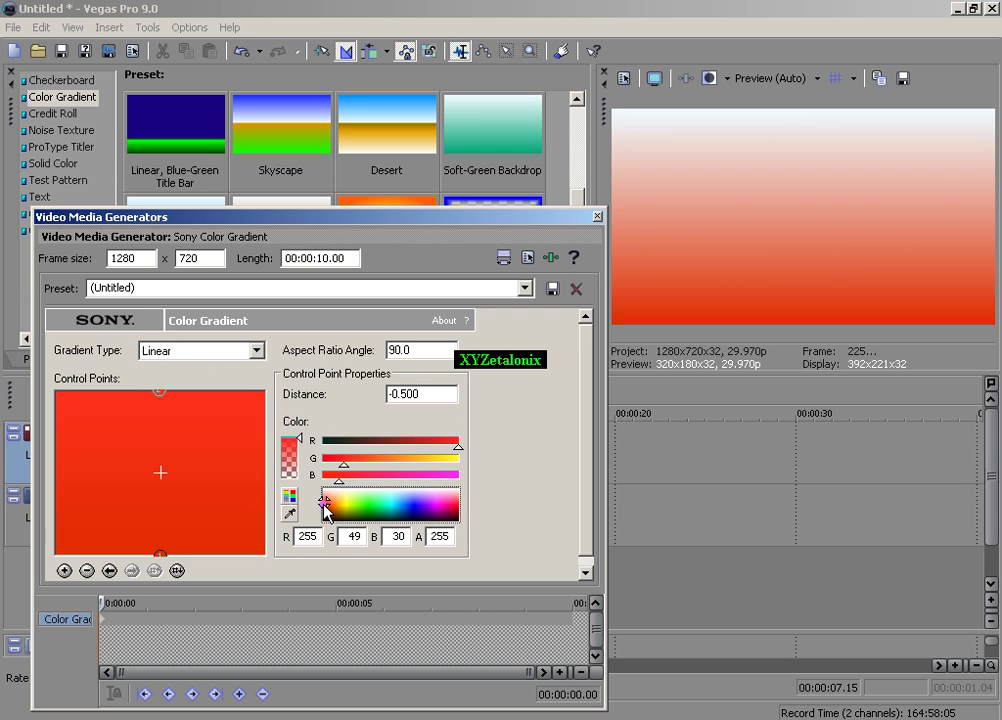
left_click(322, 503)
Add two control points below the red one, colored dark yellow (195, 177, 0) and green (66, 240, 0).
left_click(66, 573)
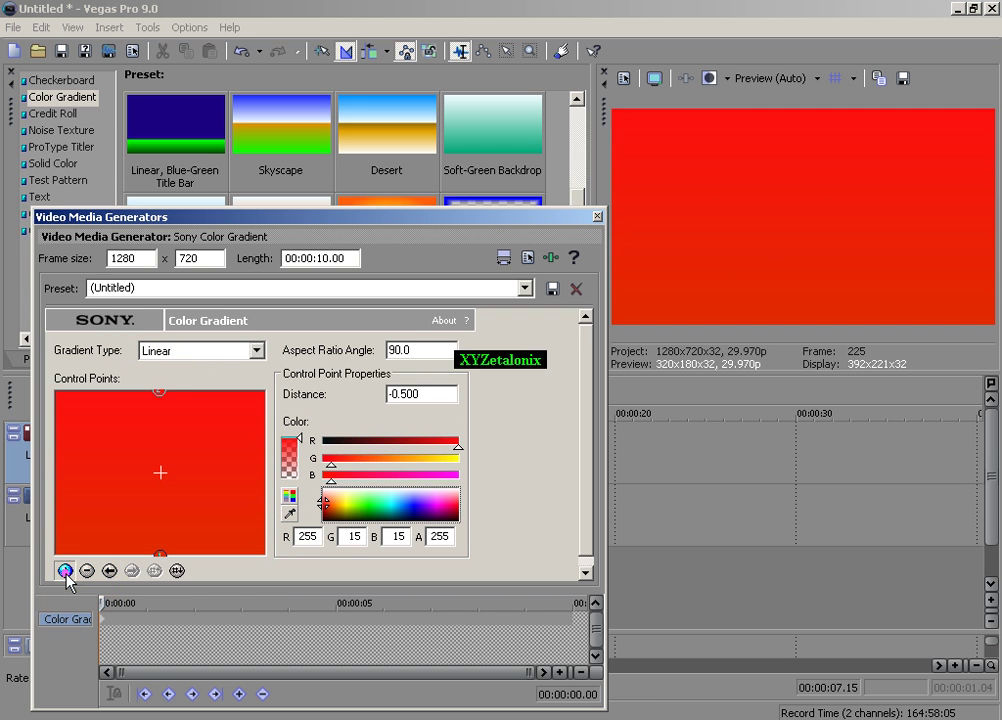
left_click(343, 508)
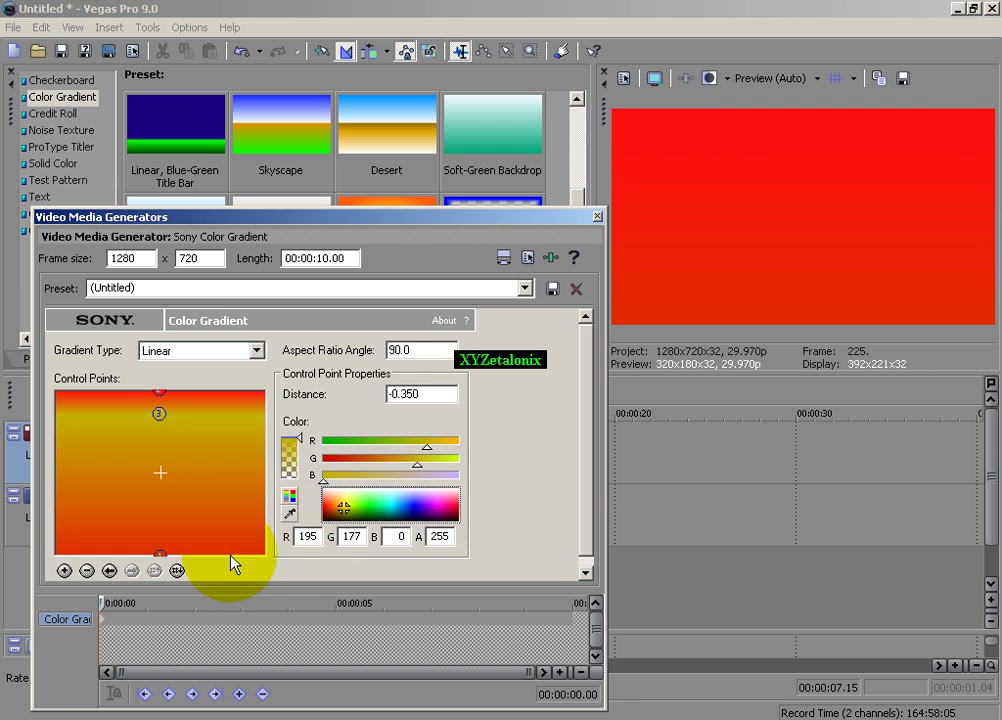
left_click(64, 570)
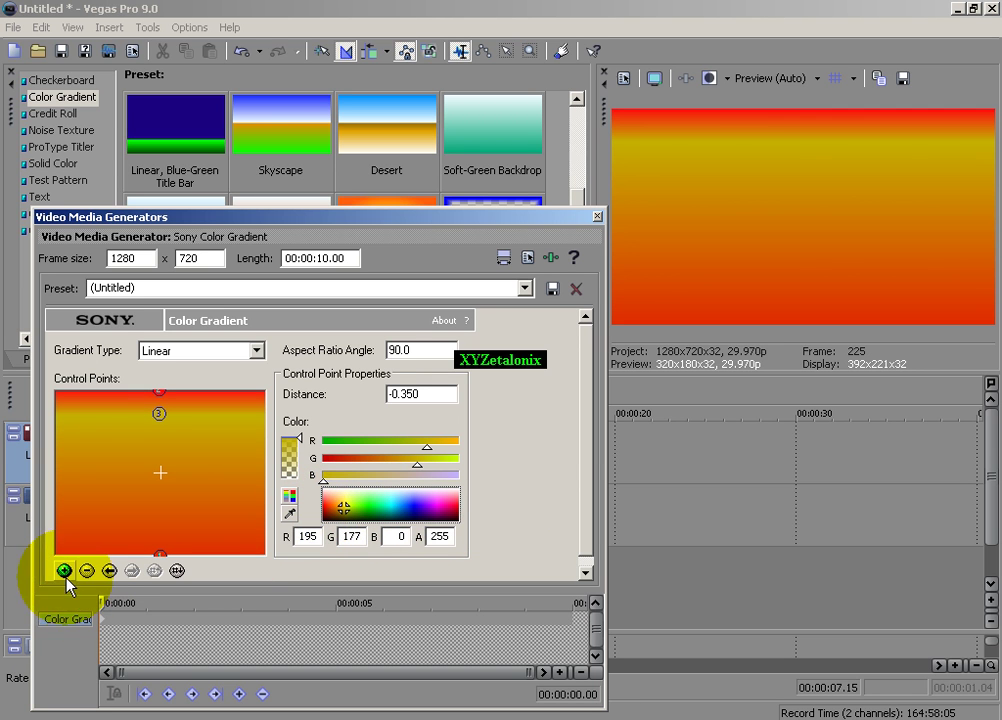
left_click(360, 507)
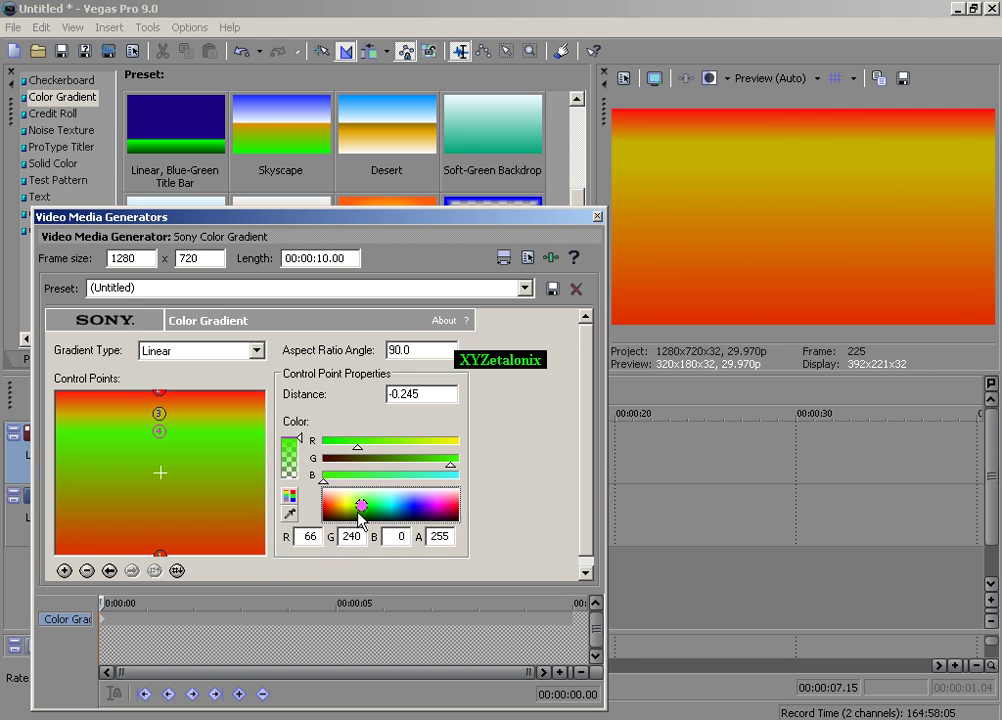
Add control point 5 in cyan (60, 234, 255) and control point 6 in blue (15, 0, 255) to the gradient.
left_click(64, 570)
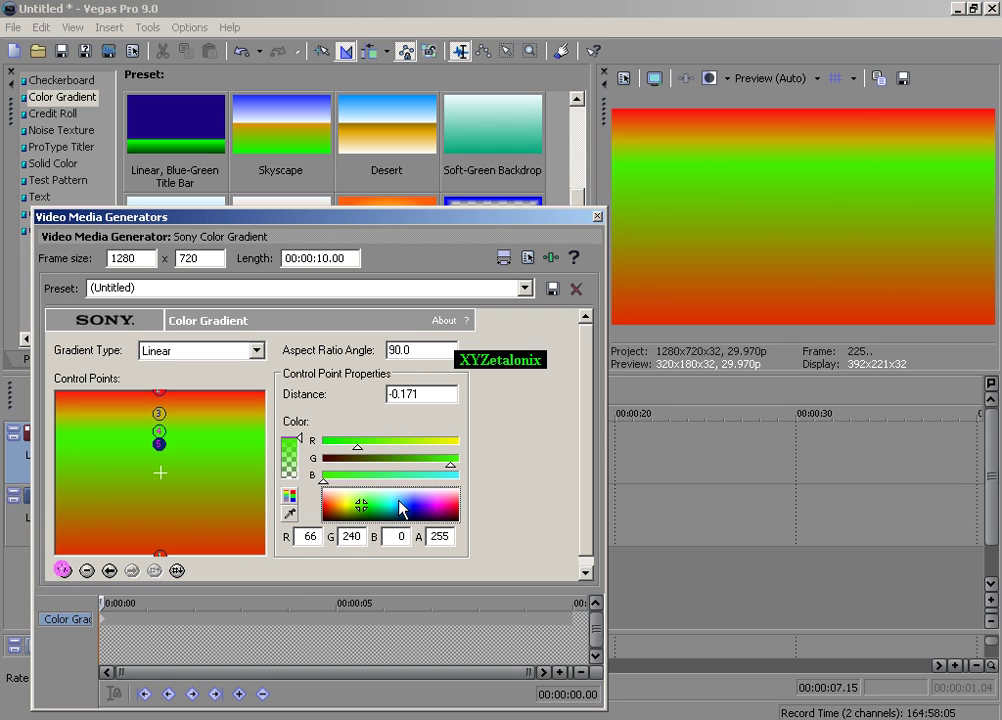
left_click(393, 501)
left_click(60, 569)
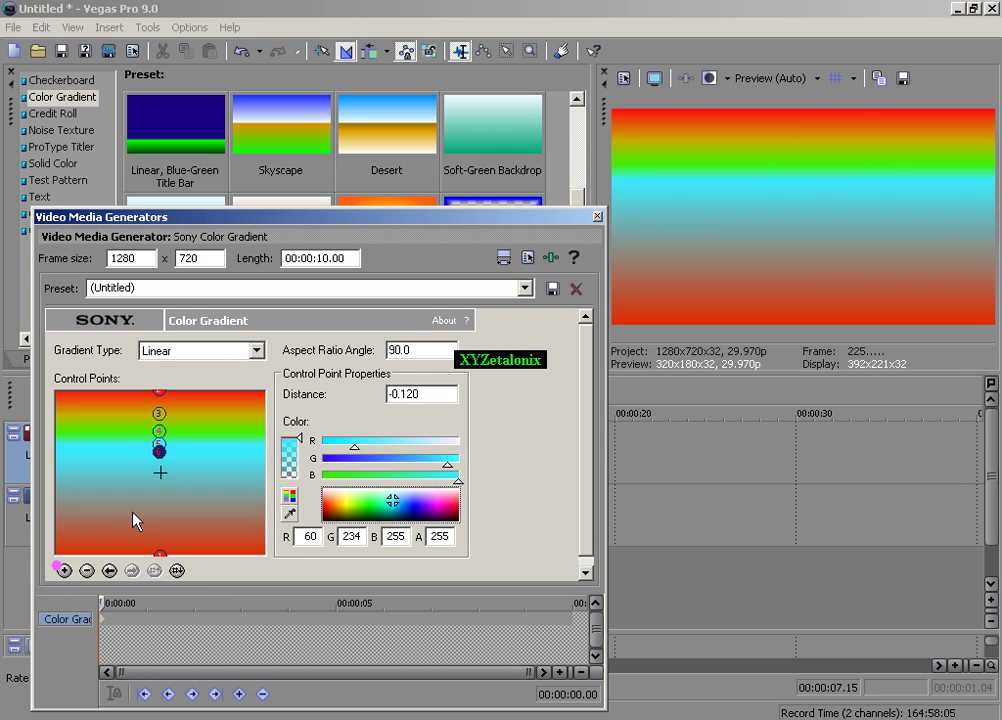
left_click(415, 505)
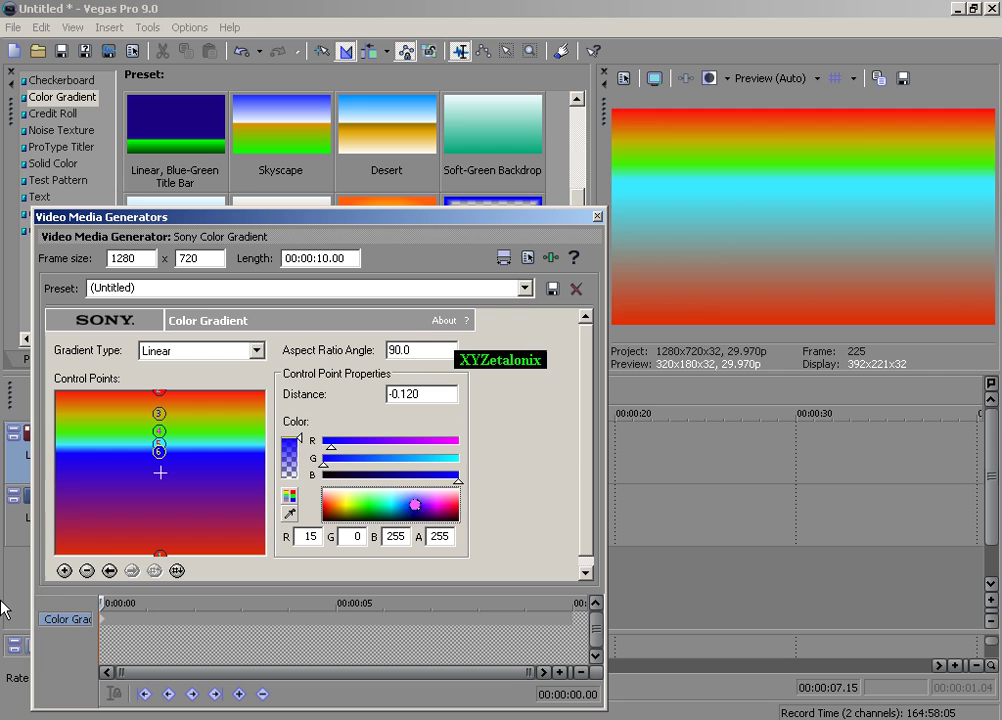
Add control point 7 below the blue one and color it magenta (240, 0, 218).
left_click(64, 570)
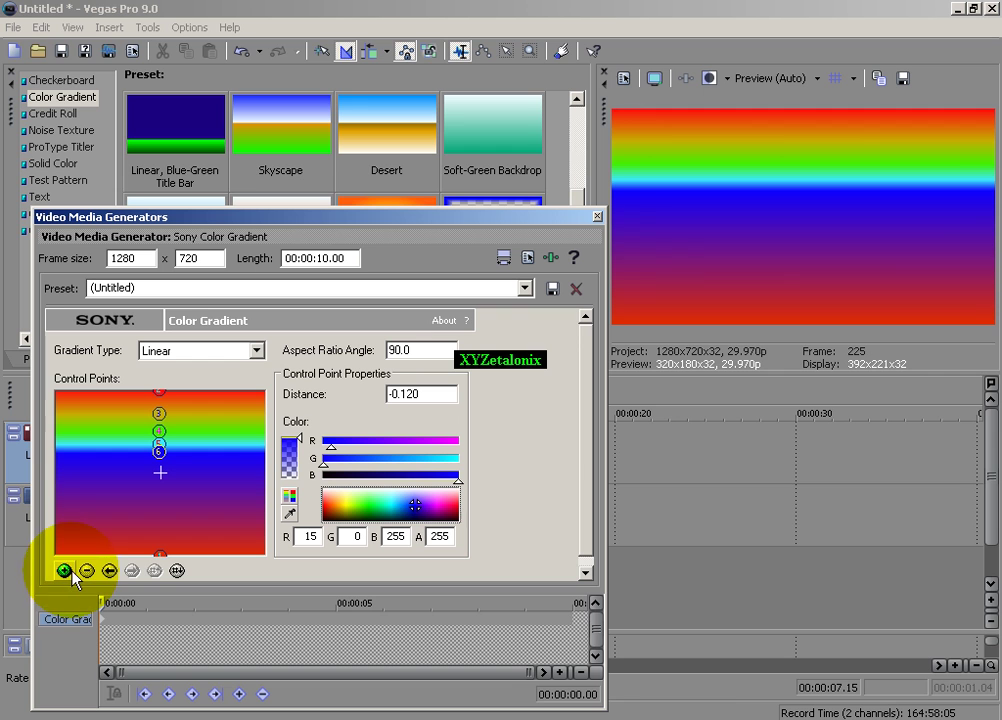
left_click(433, 500)
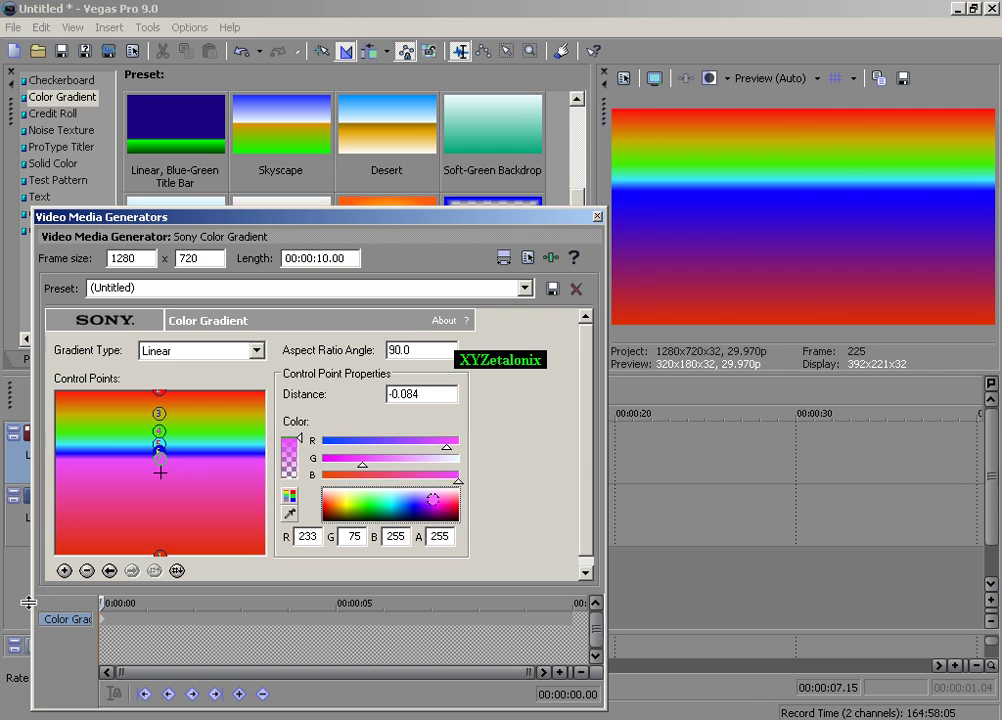
left_click(441, 506)
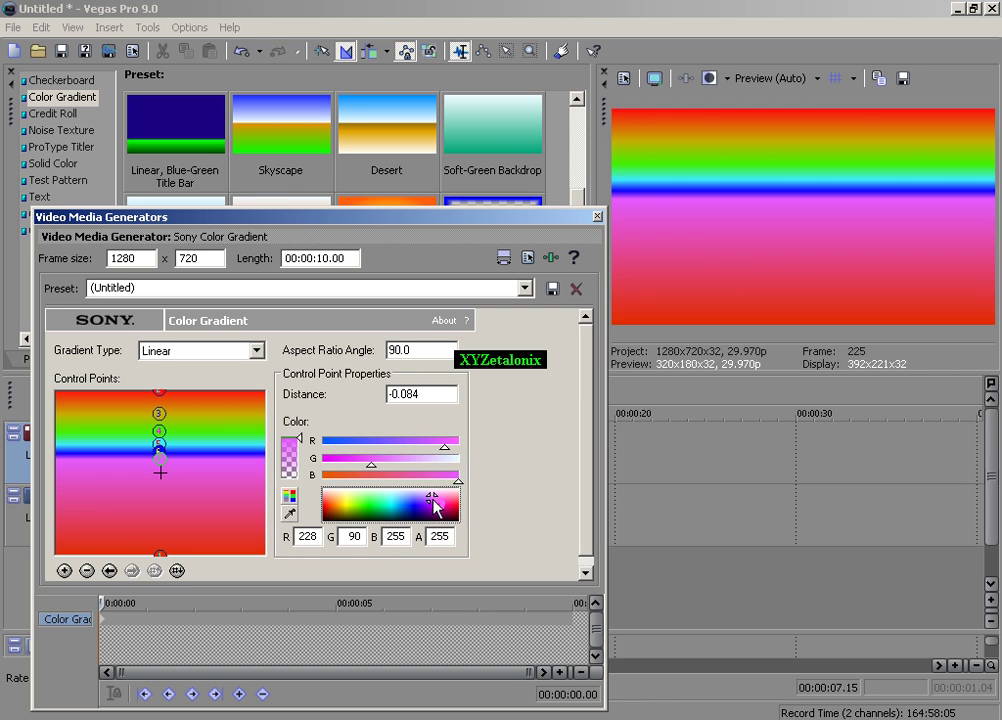
left_click(443, 509)
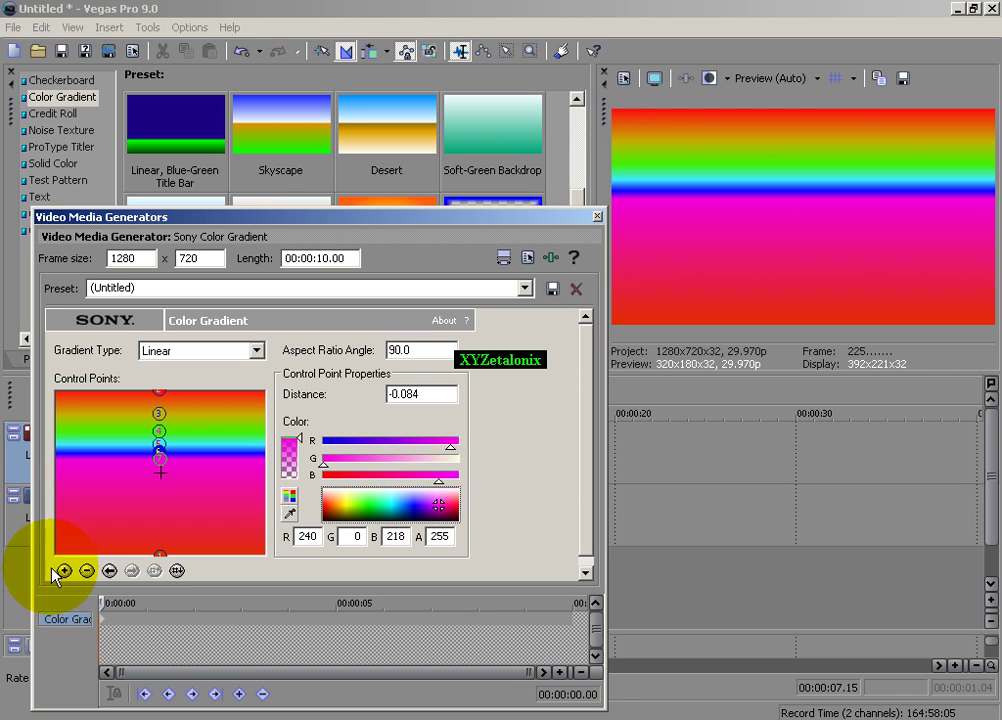
Add control point 8 in dark red (165, 0, 14) and control point 9 in yellow (255, 244, 45).
left_click(64, 570)
left_click(458, 510)
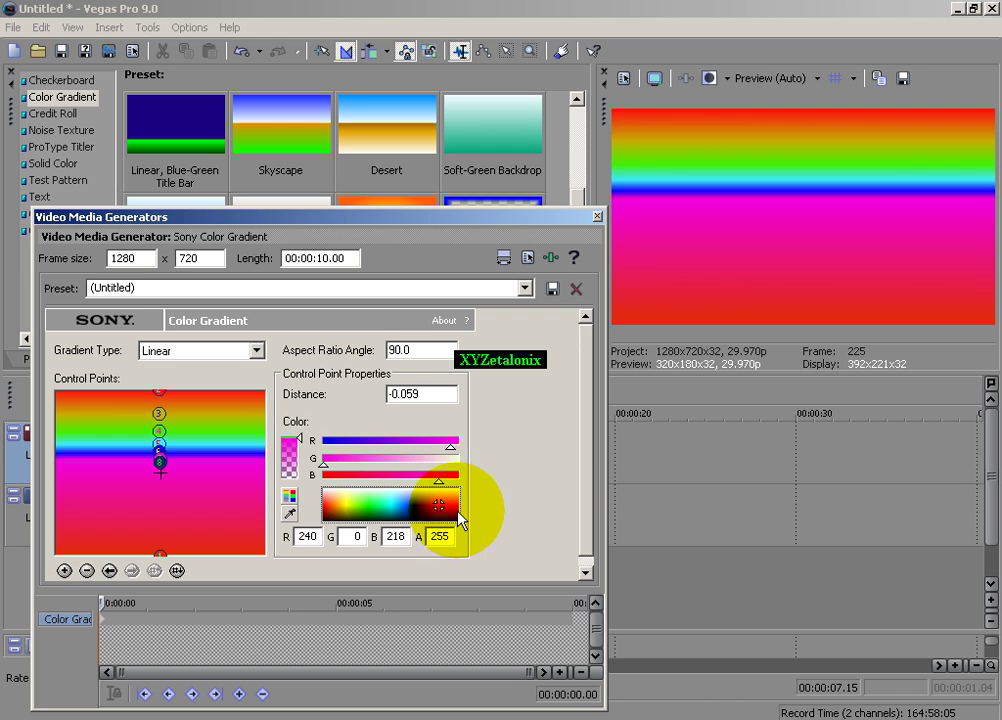
left_click(64, 570)
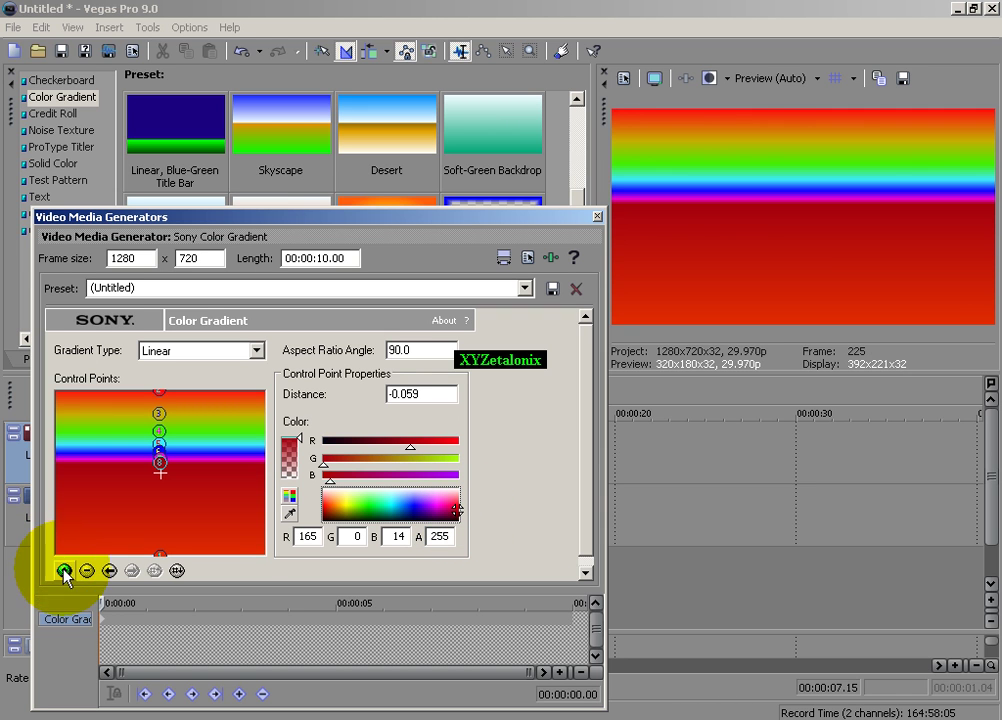
left_click(344, 501)
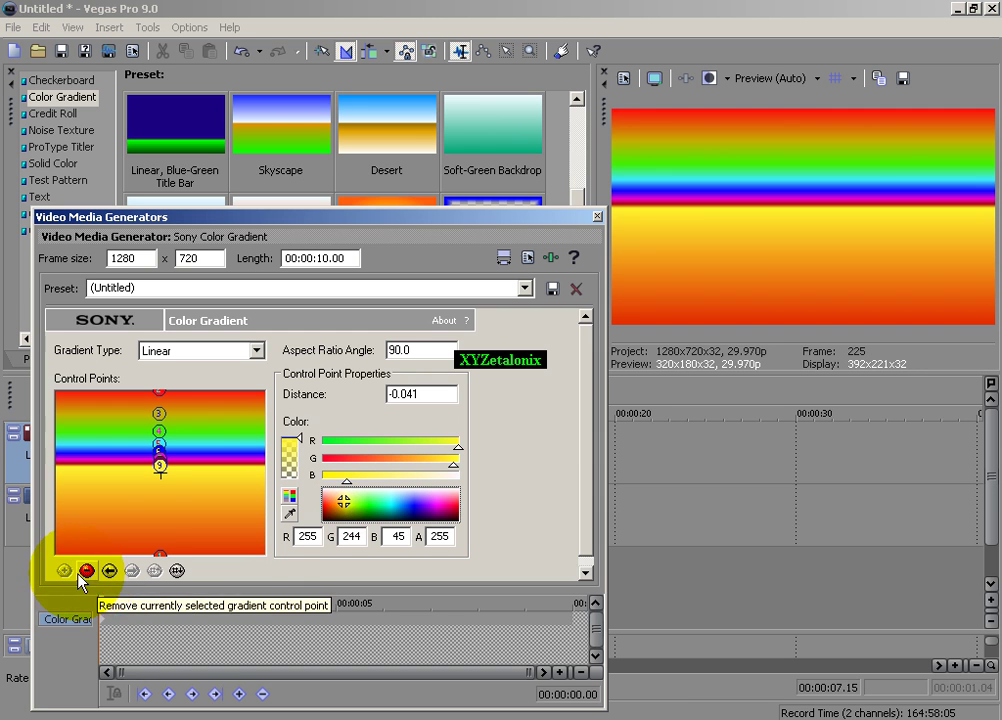
Spread control points 6 to 9 down the gradient's lower half with the bands horizontal at -90.0, and close the media generator.
left_click_drag(160, 468, 152, 533)
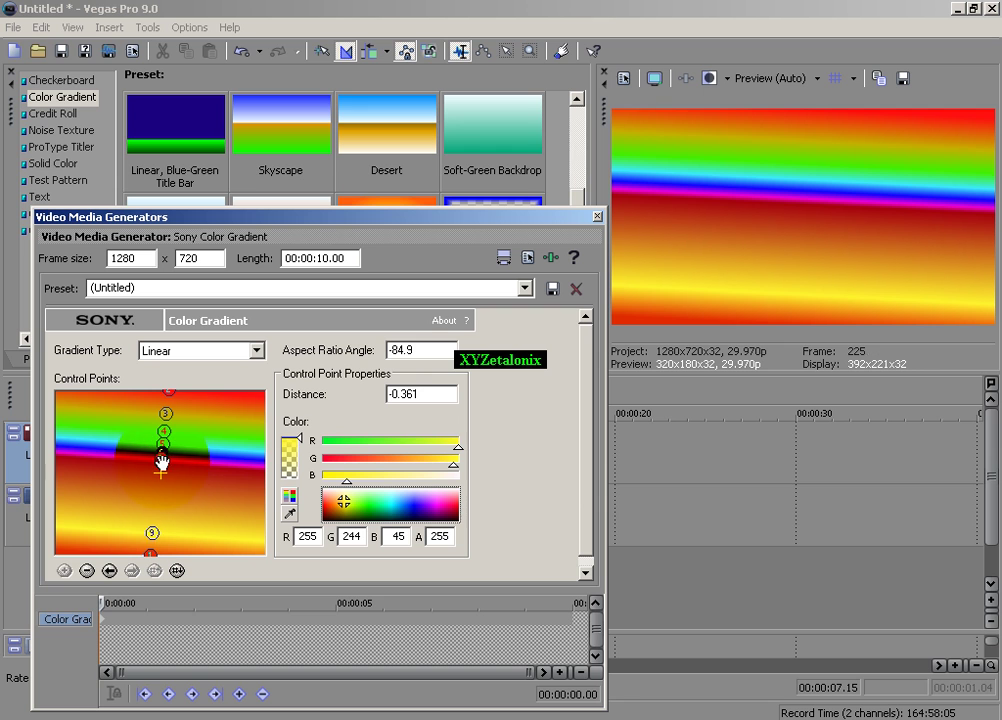
mouse_move(161, 462)
left_mouse_down()
mouse_move(154, 510)
mouse_move(159, 457)
mouse_move(159, 470)
left_mouse_up()
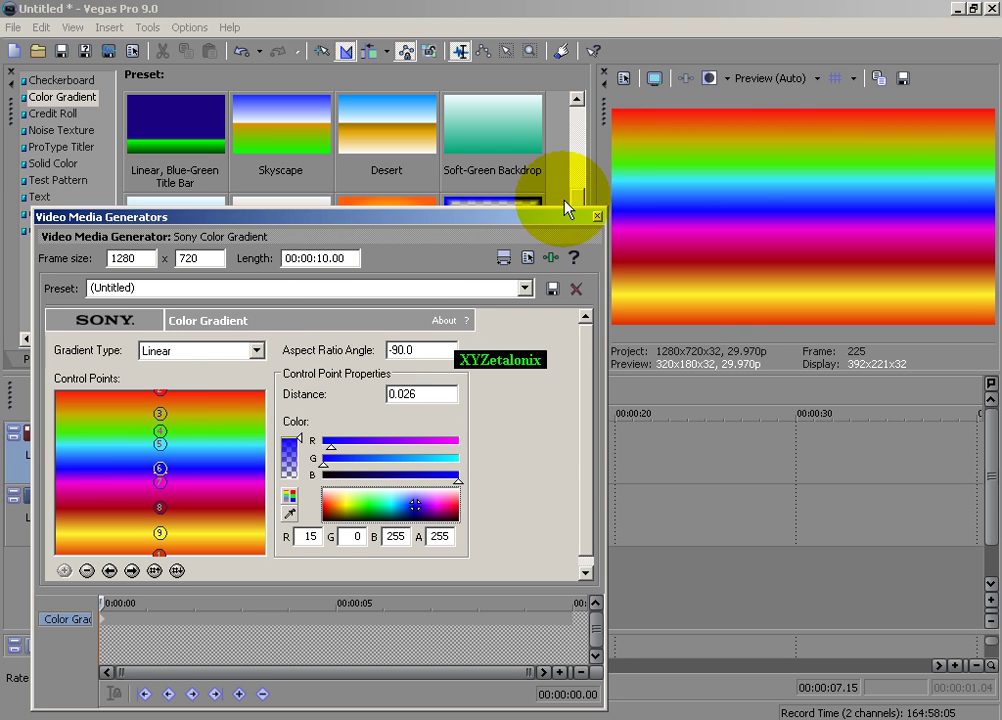
left_click(596, 216)
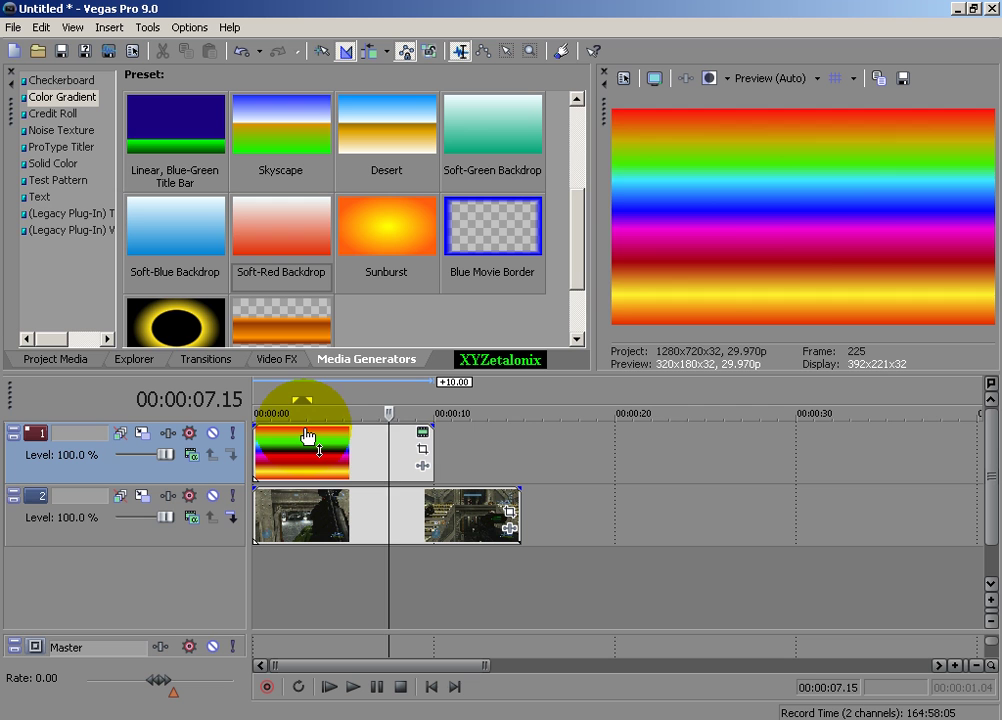
Lower the rainbow event's opacity to slightly below 17% and check the tinted gameplay at 00:00:05.15.
left_click_drag(309, 431, 303, 477)
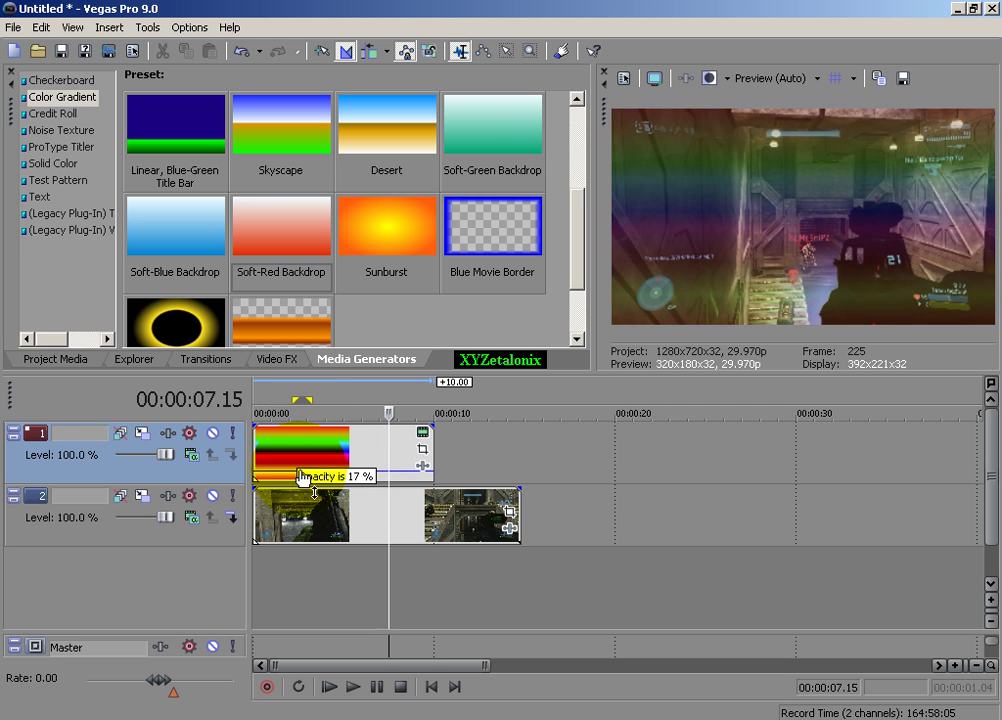
left_click_drag(388, 477, 360, 478)
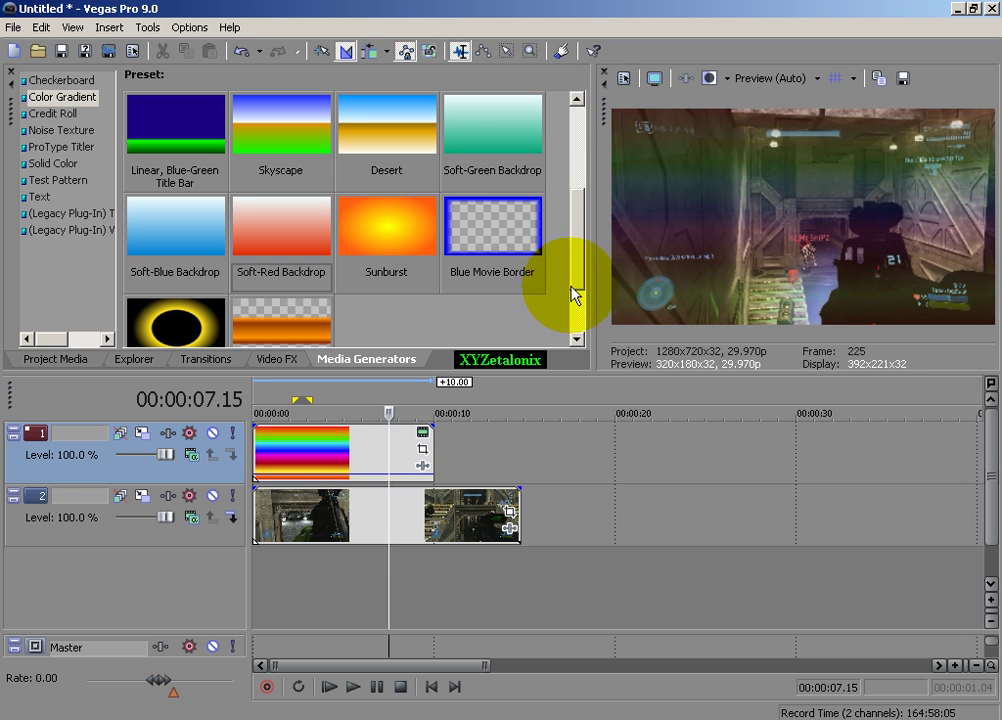
left_click(376, 528)
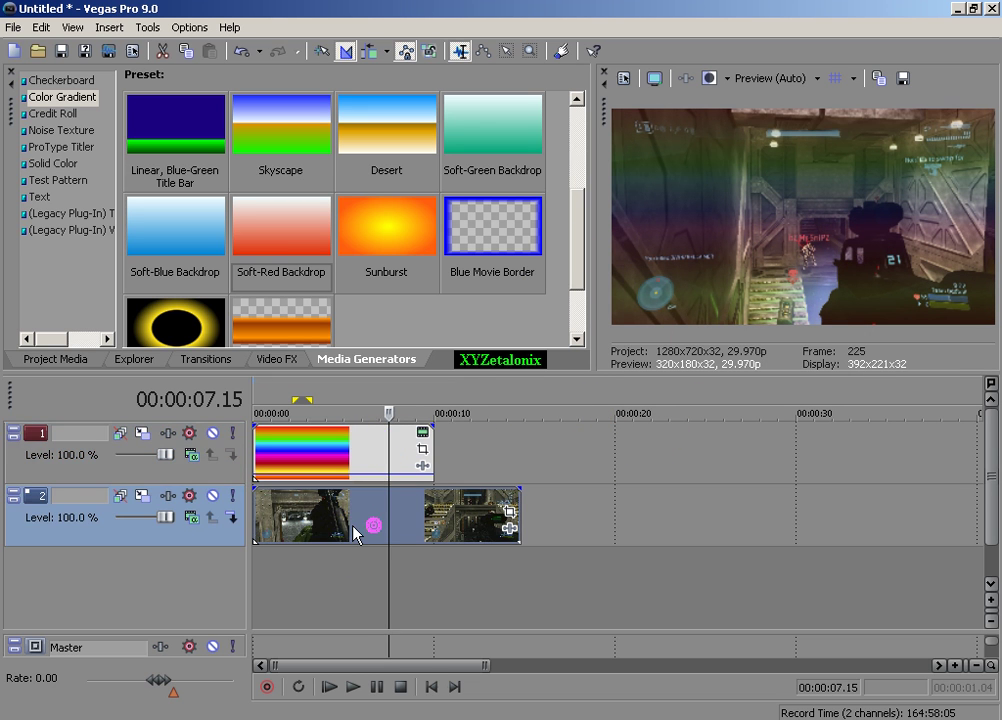
left_click(355, 530)
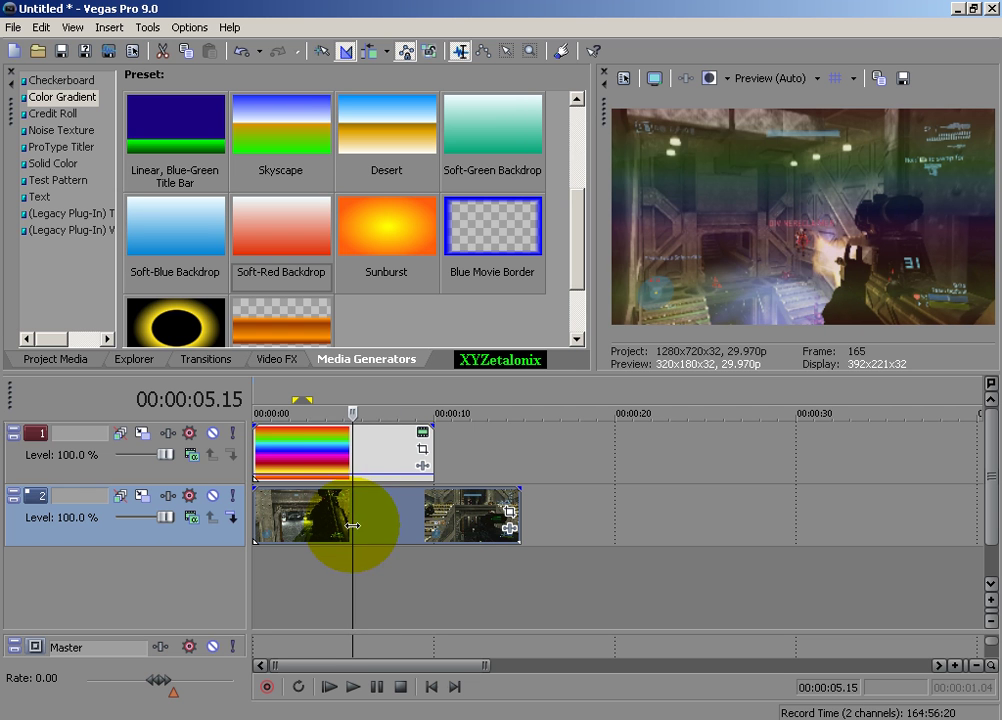
Set the rainbow track's compositing mode to Overlay, raise the event back to full opacity, and preview frames at 00:00:08.06 and 00:00:03.20.
left_click(188, 453)
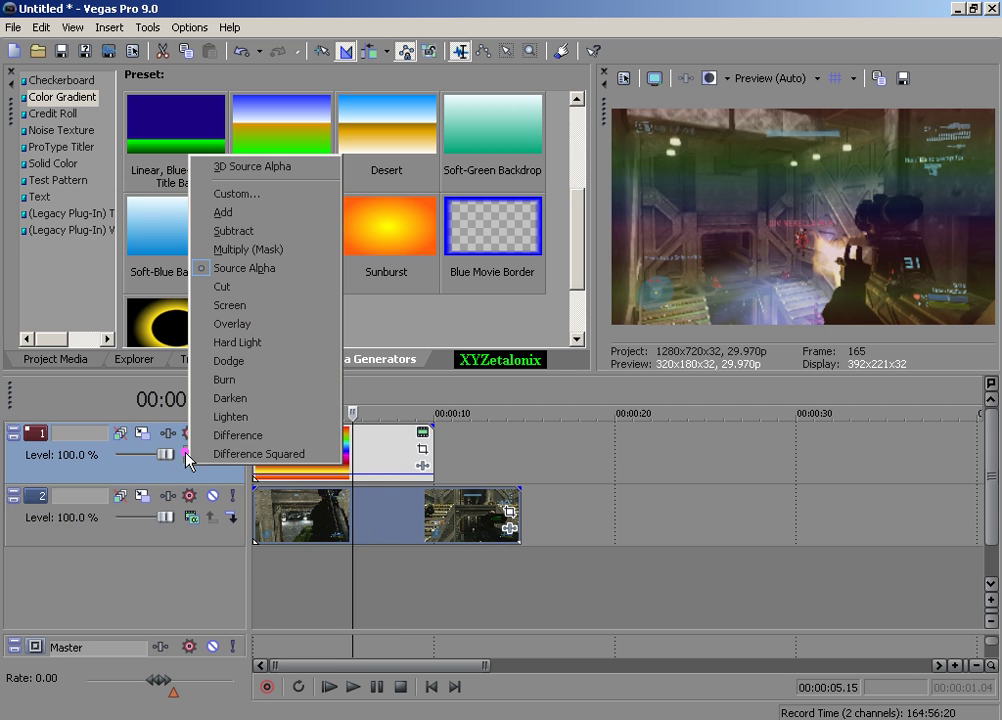
left_click(240, 324)
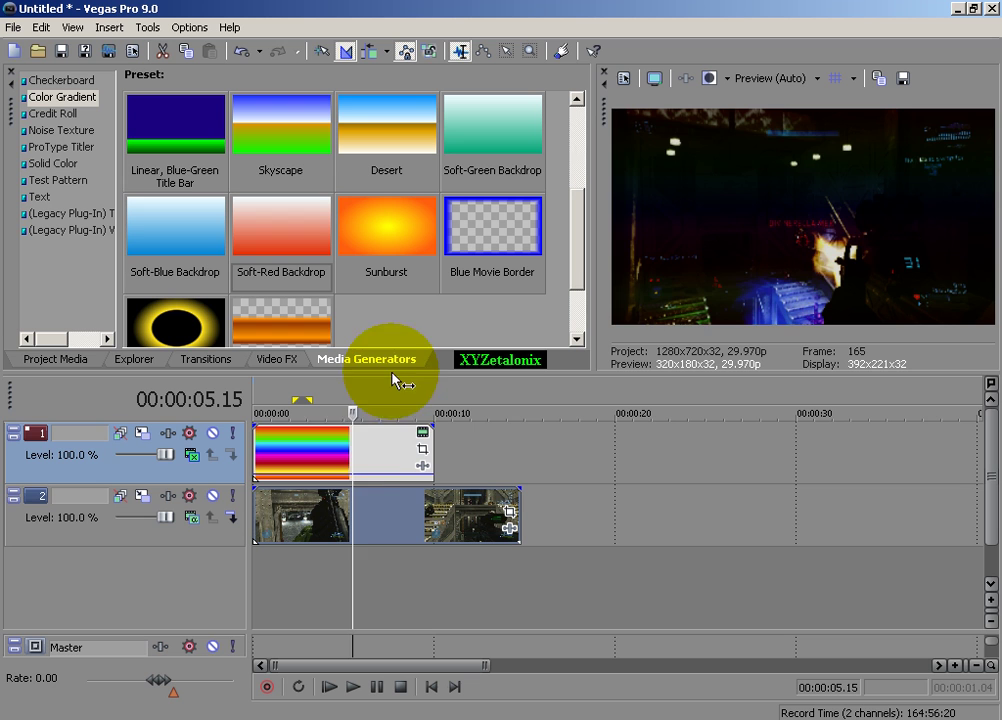
mouse_move(358, 428)
left_mouse_down()
mouse_move(358, 474)
mouse_move(357, 409)
left_mouse_up()
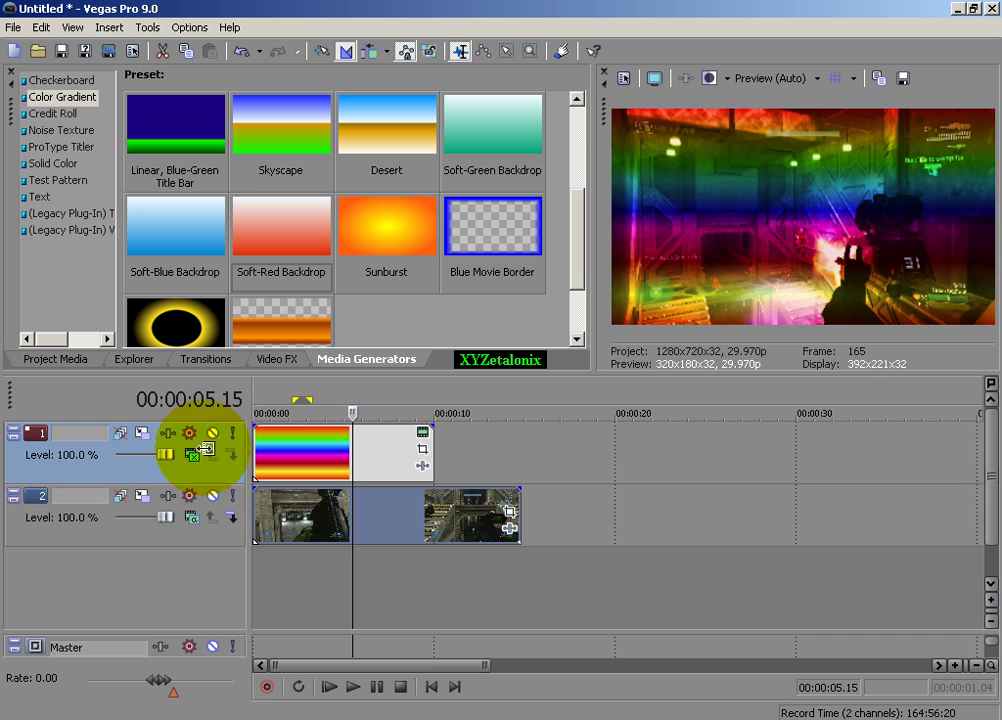
left_click(402, 468)
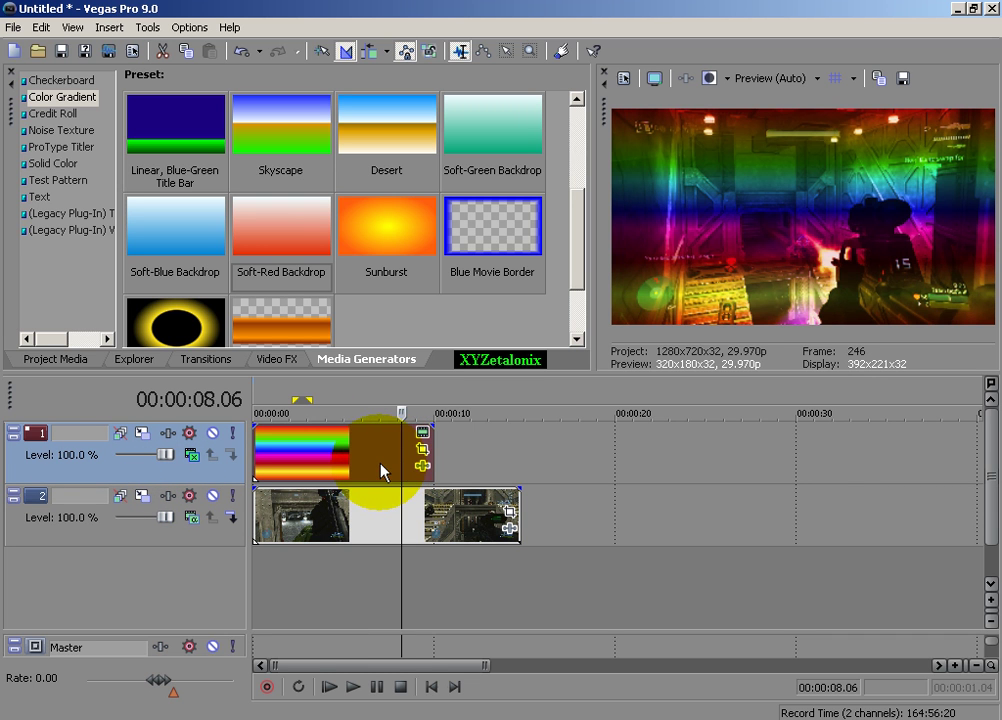
left_click(320, 465)
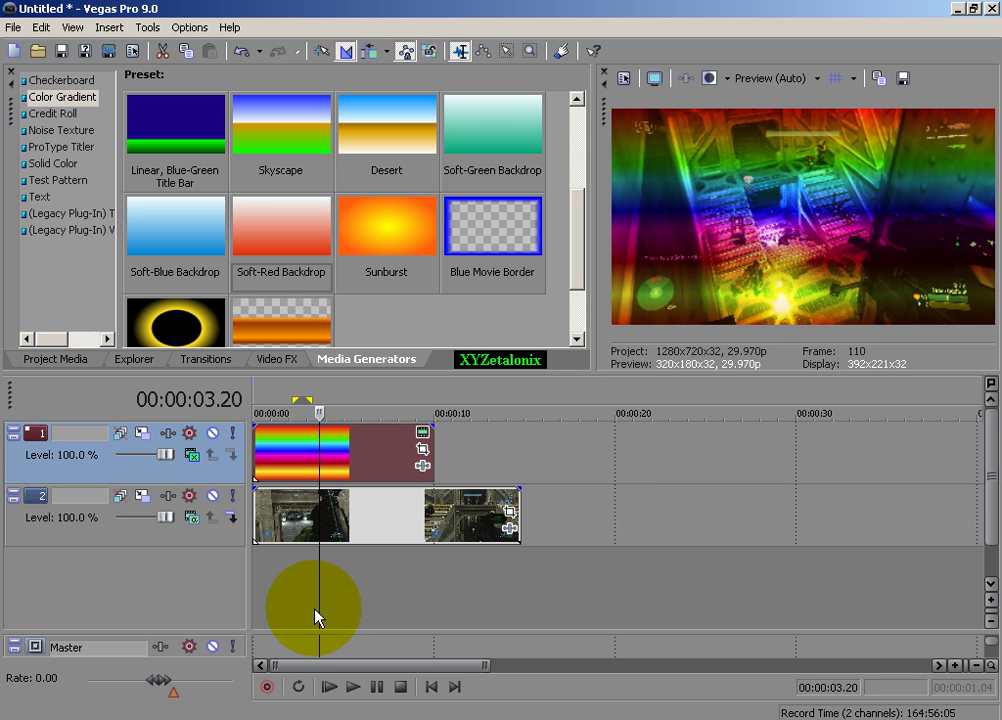
left_click(509, 512)
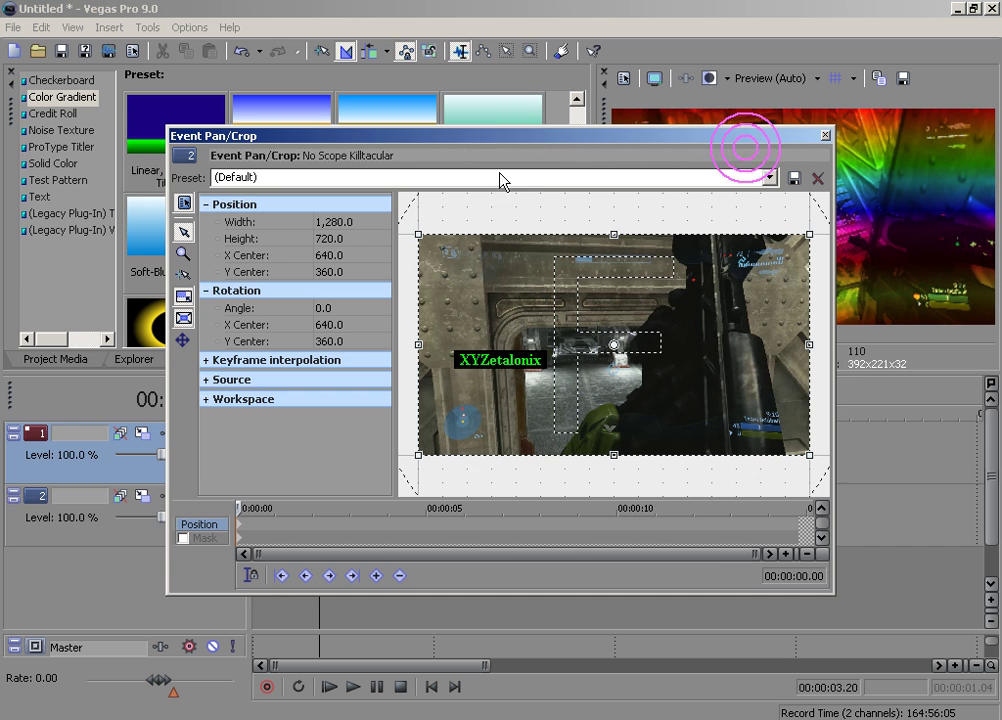
left_click_drag(519, 139, 312, 157)
mouse_move(598, 249)
left_mouse_down()
mouse_move(555, 278)
mouse_move(546, 273)
mouse_move(599, 253)
left_mouse_up()
right_click(552, 303)
left_click(585, 318)
left_click(616, 154)
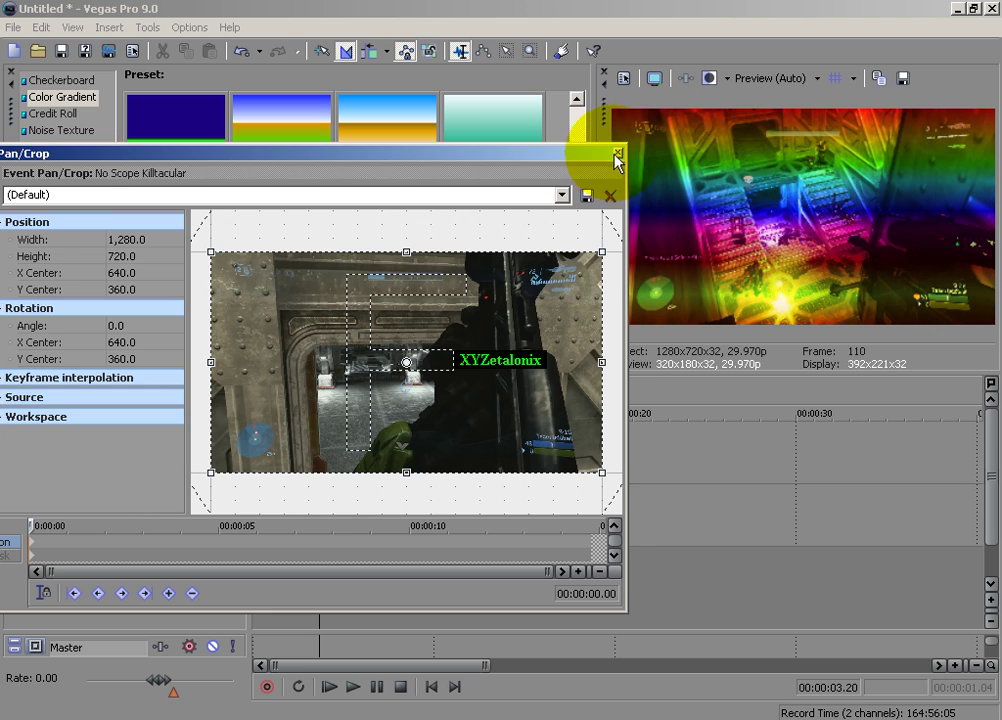
left_click(613, 338)
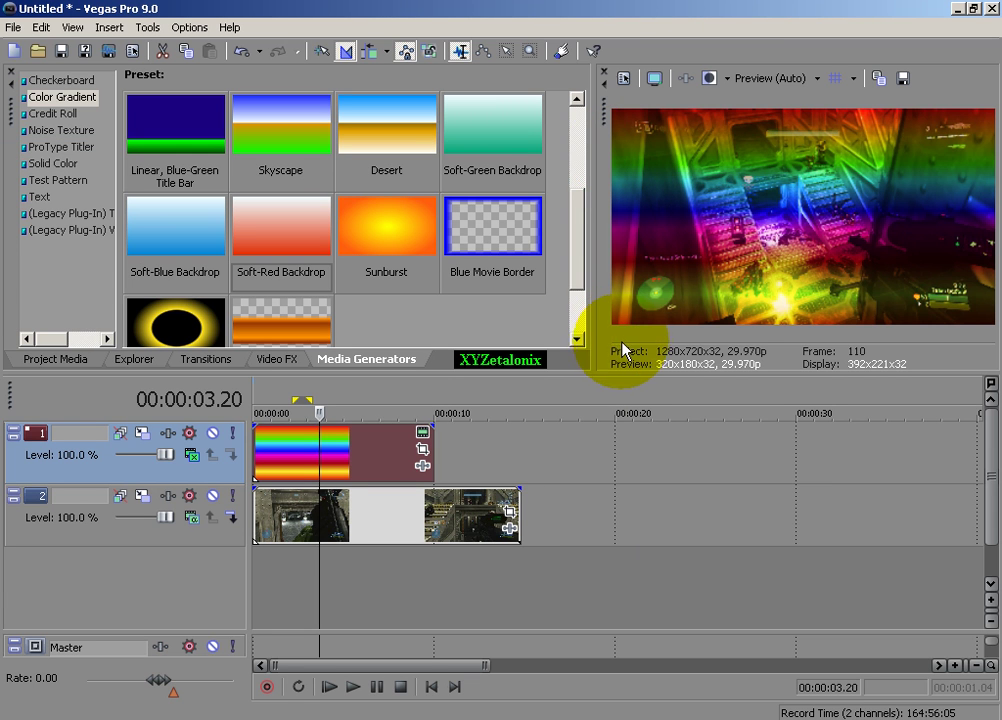
mouse_move(613, 372)
left_mouse_down()
mouse_move(600, 455)
mouse_move(604, 364)
left_mouse_up()
left_click(332, 418)
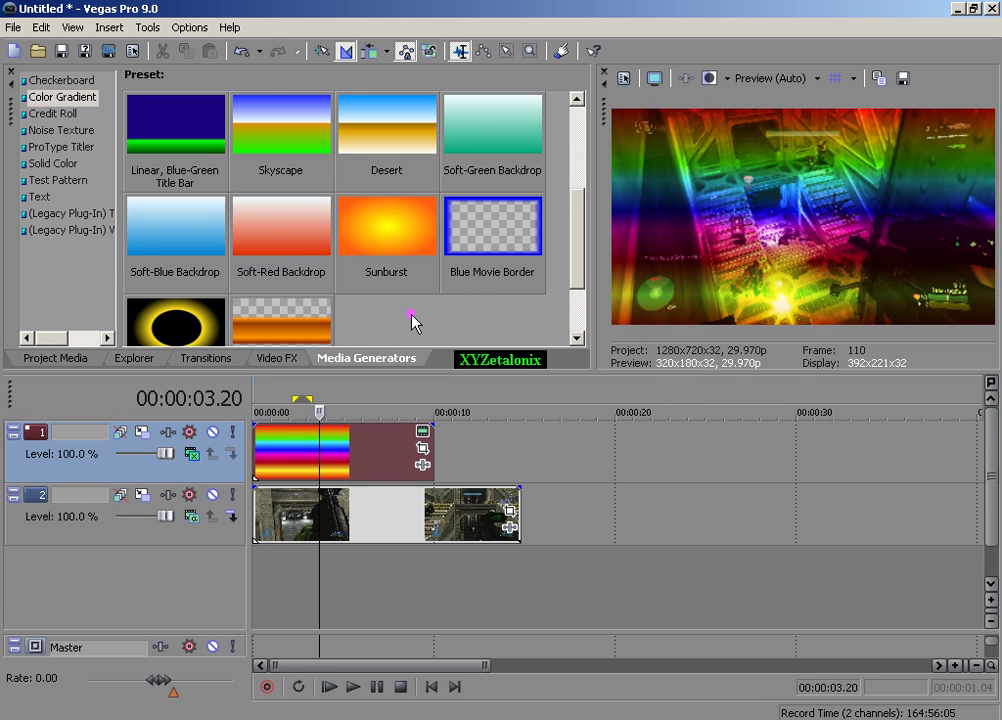
Delete the rainbow gradient event and remove its emptied video track.
scroll(414, 320, "up", 2)
right_click(381, 480)
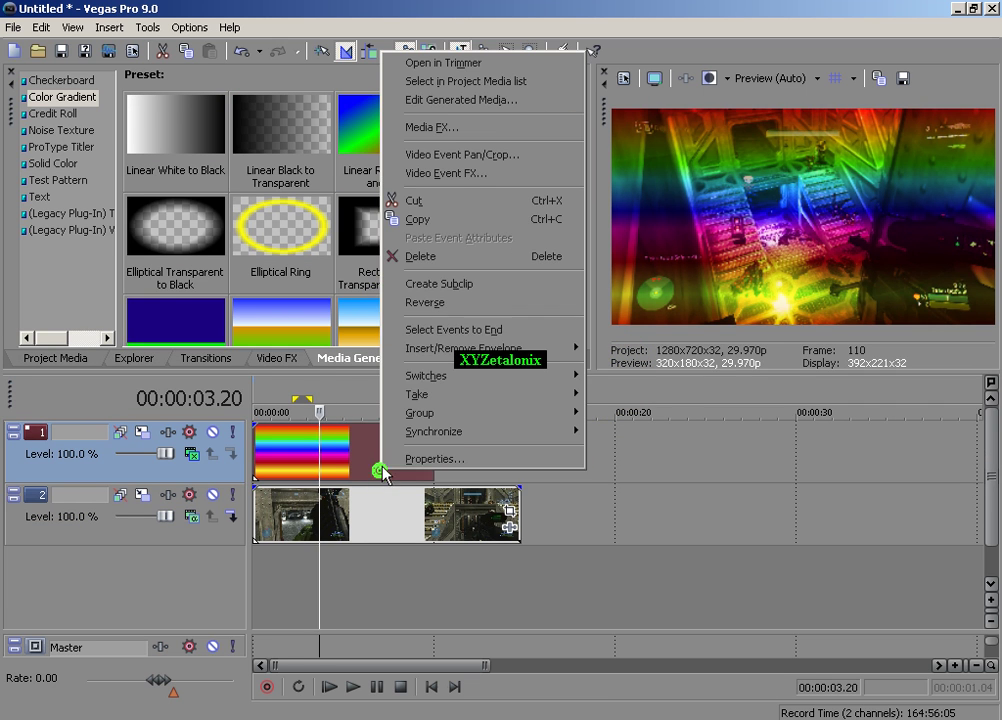
left_click(440, 258)
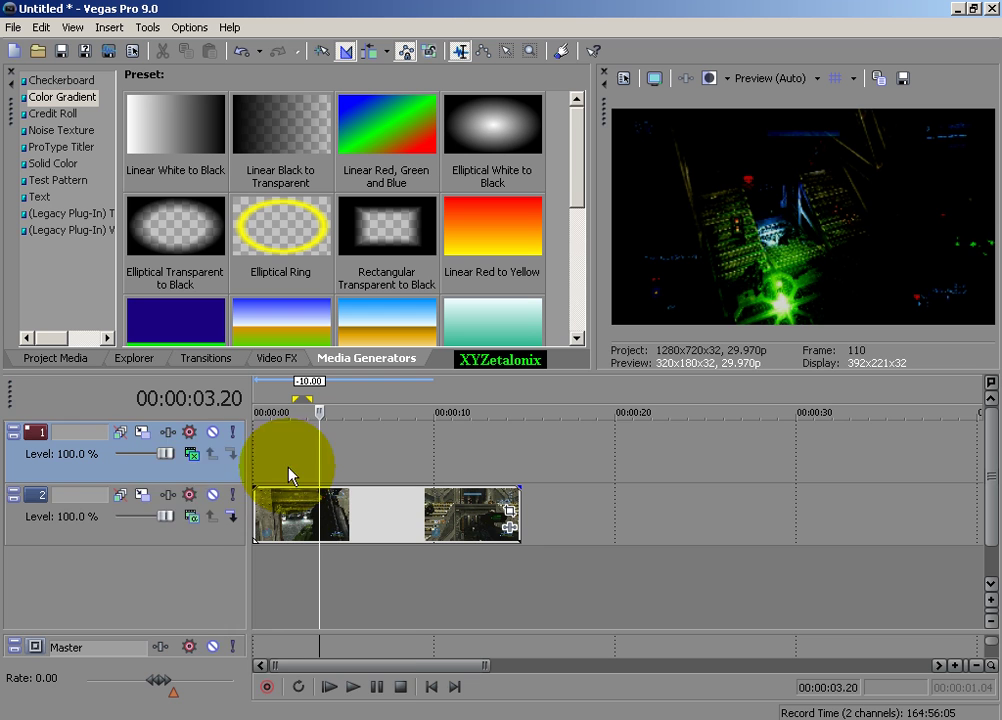
right_click(179, 479)
left_click(225, 552)
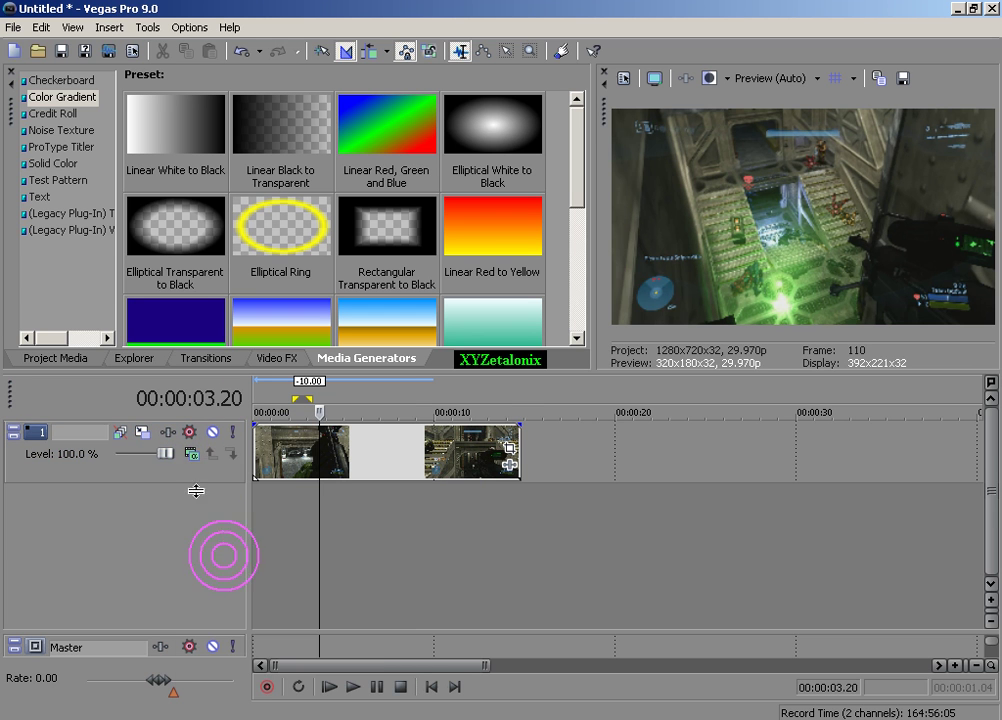
Insert a new video track above the gameplay clip and set its compositing mode to Overlay.
right_click(195, 480)
left_click(248, 522)
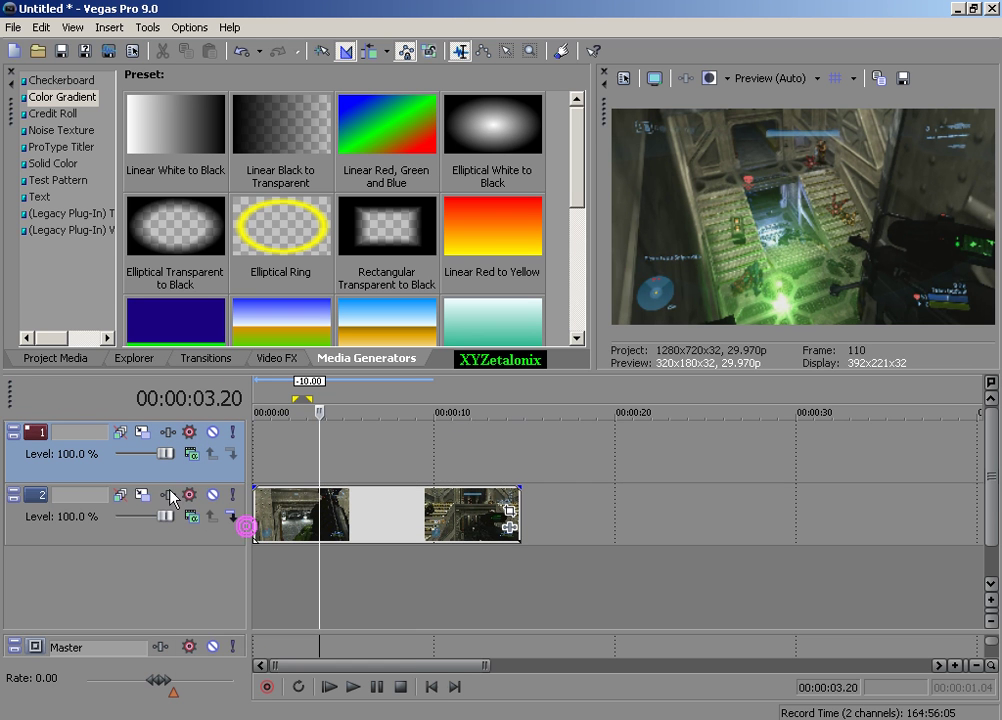
left_click(189, 455)
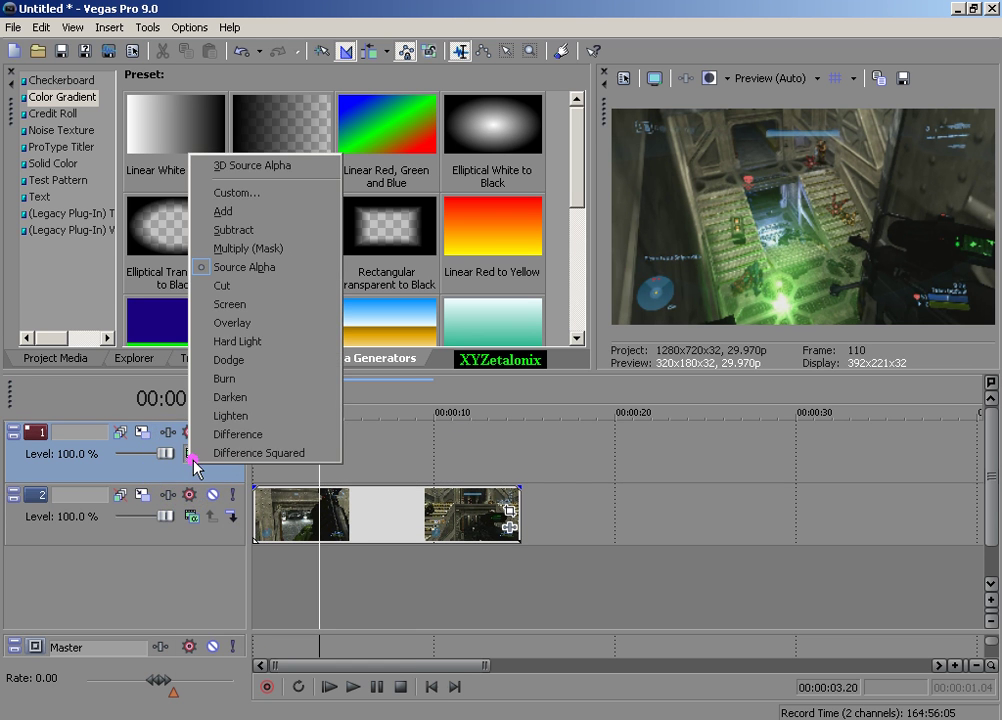
left_click(266, 304)
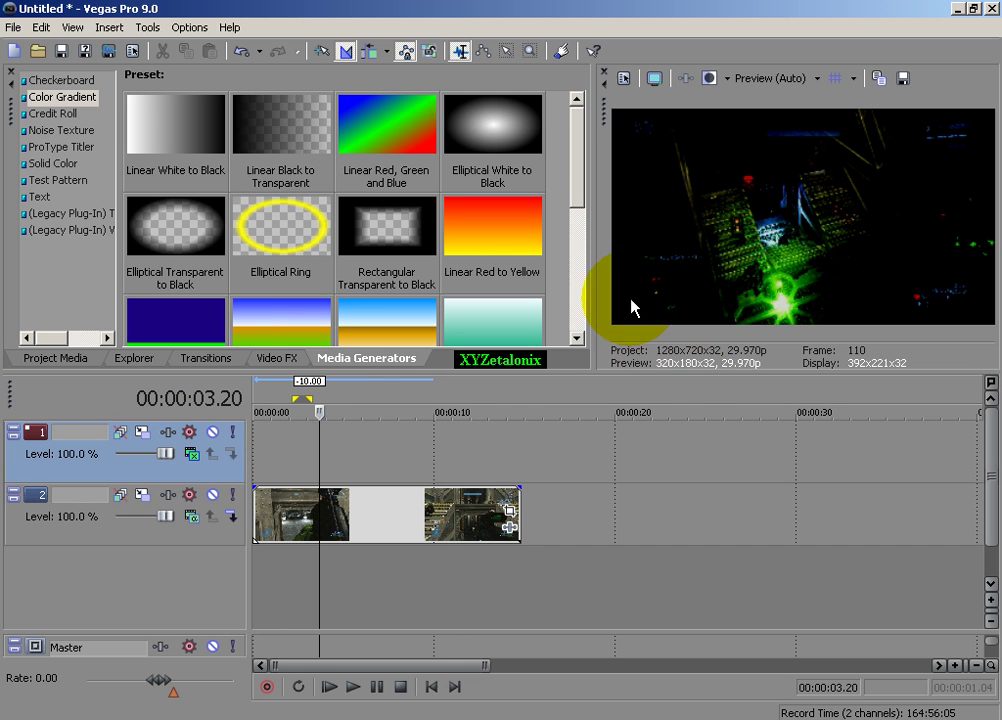
Delete the empty Overlay track above the gameplay clip.
right_click(206, 466)
left_click(179, 478)
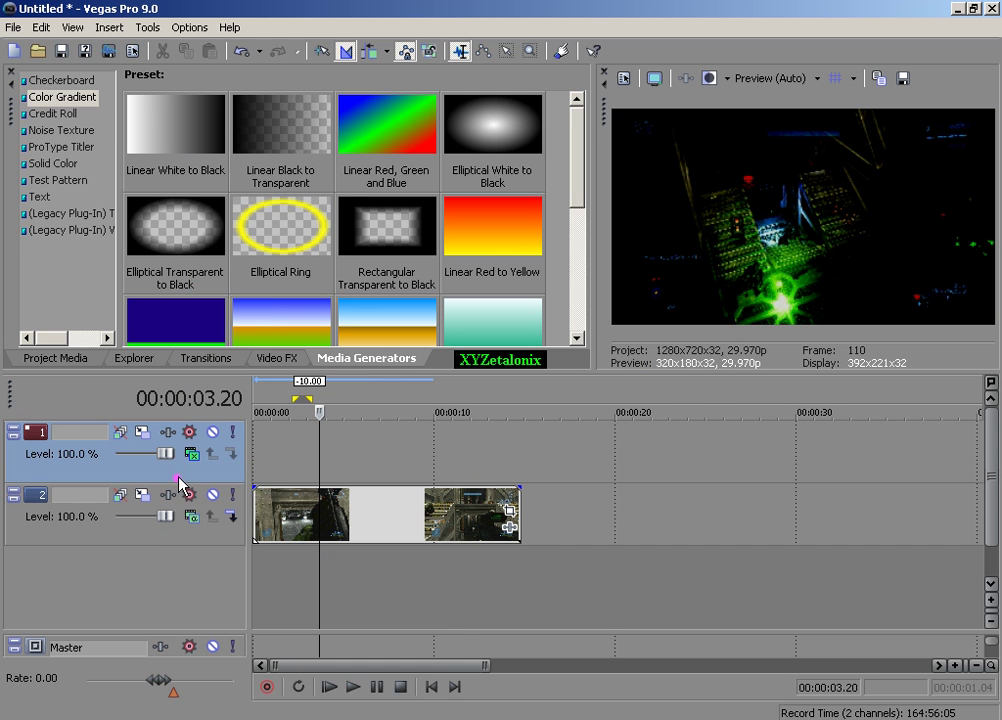
left_click(188, 478)
right_click(194, 458)
left_click(175, 475)
right_click(193, 465)
left_click(250, 543)
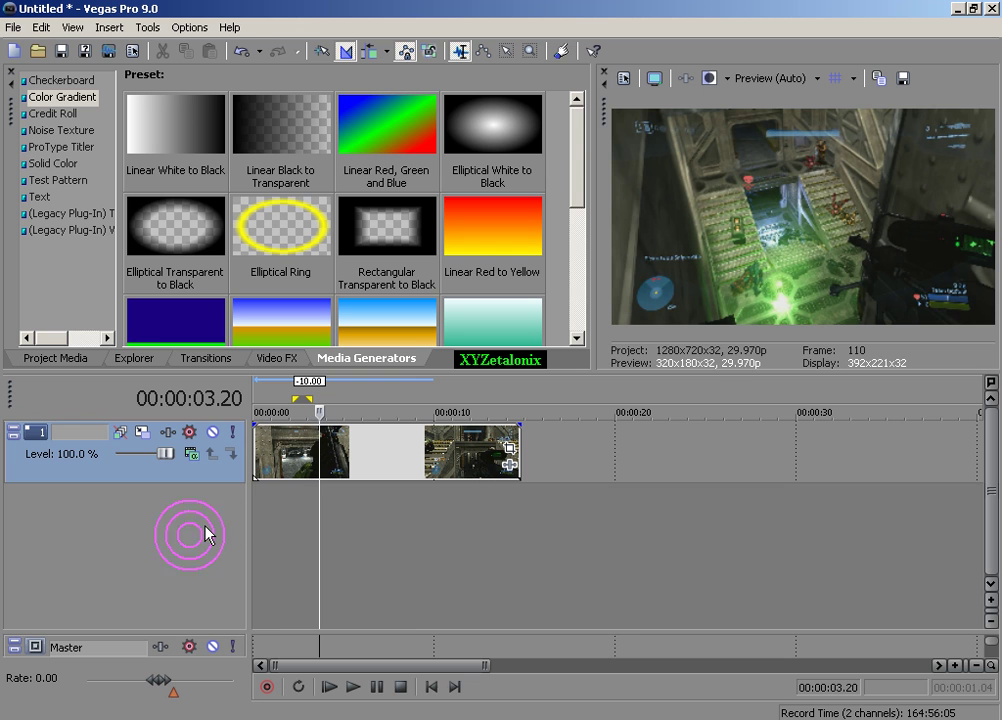
Return the playhead to the start of the project.
left_click(203, 530)
left_click(430, 688)
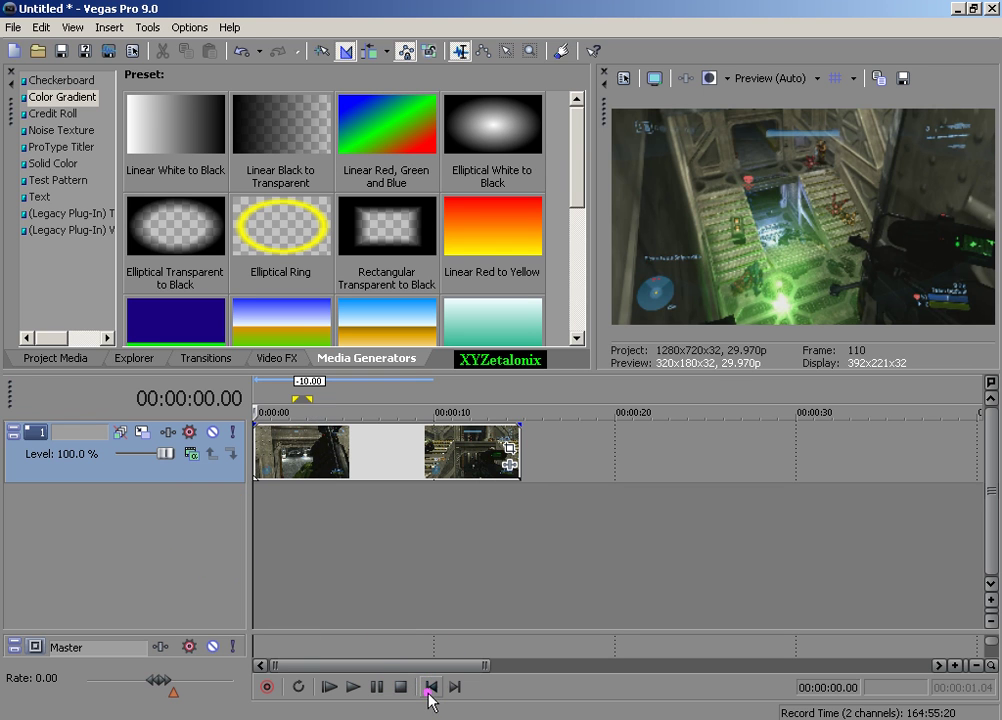